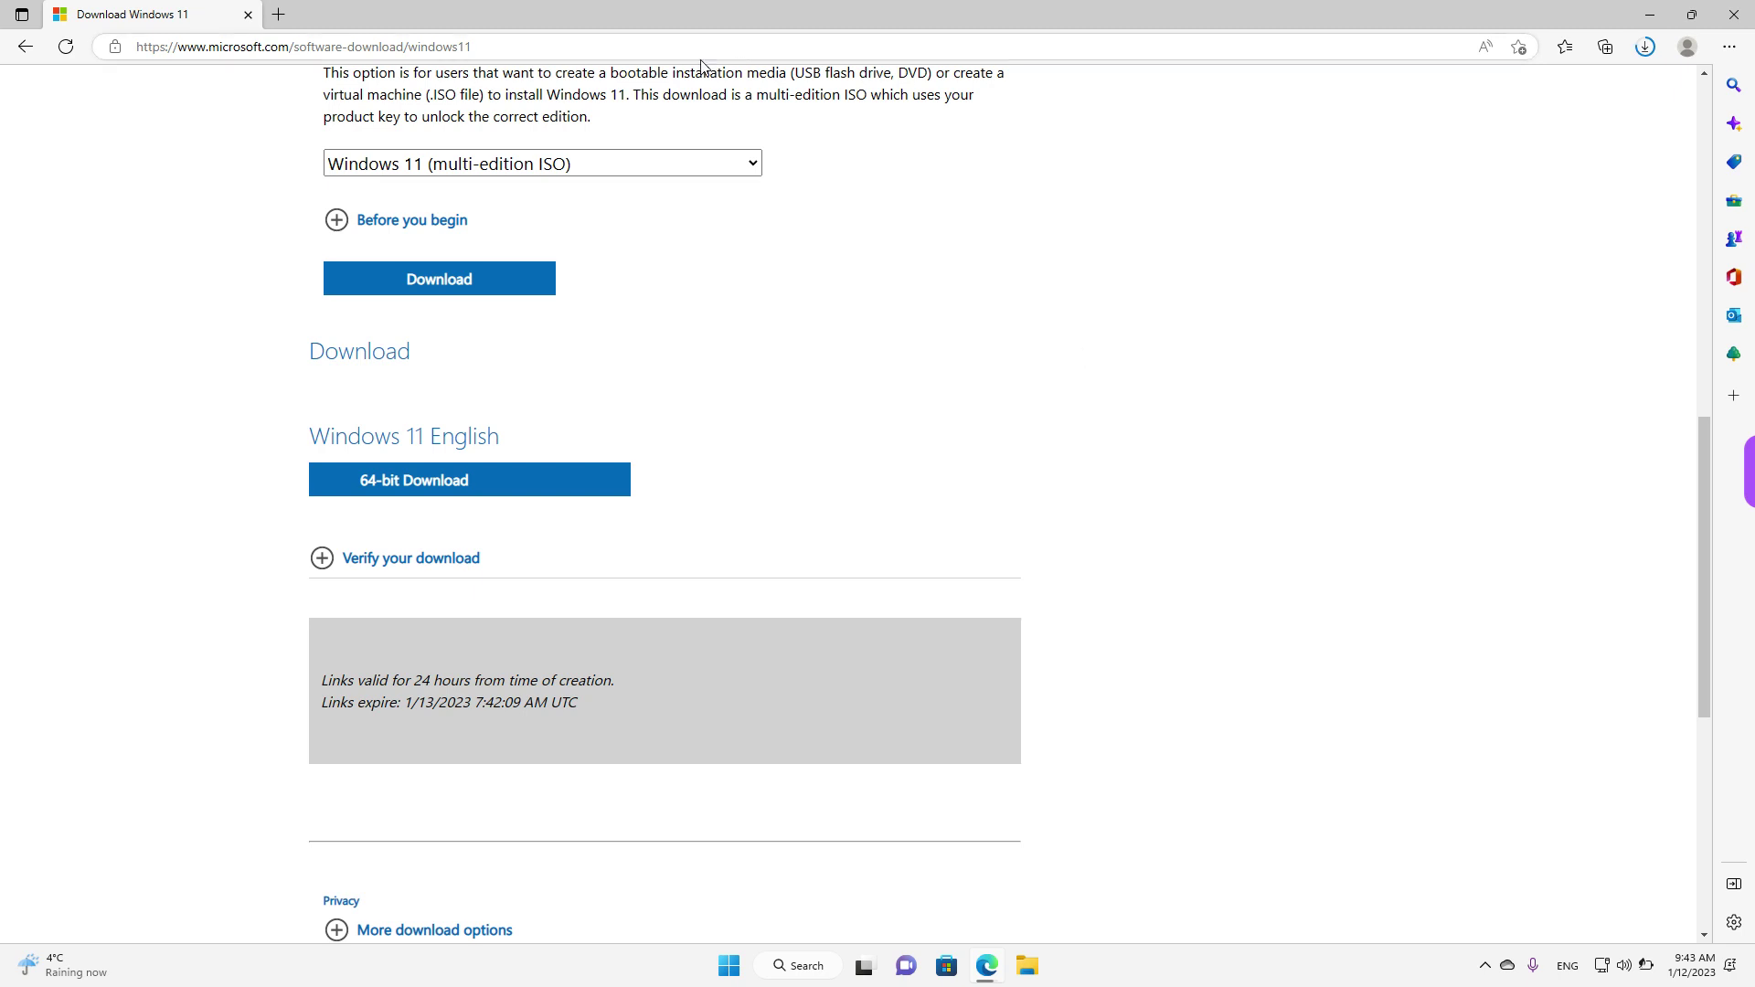
# - Close the Download Windows 11 tab and quit Edge despite the unfinished download
pyautogui.click(247, 16)
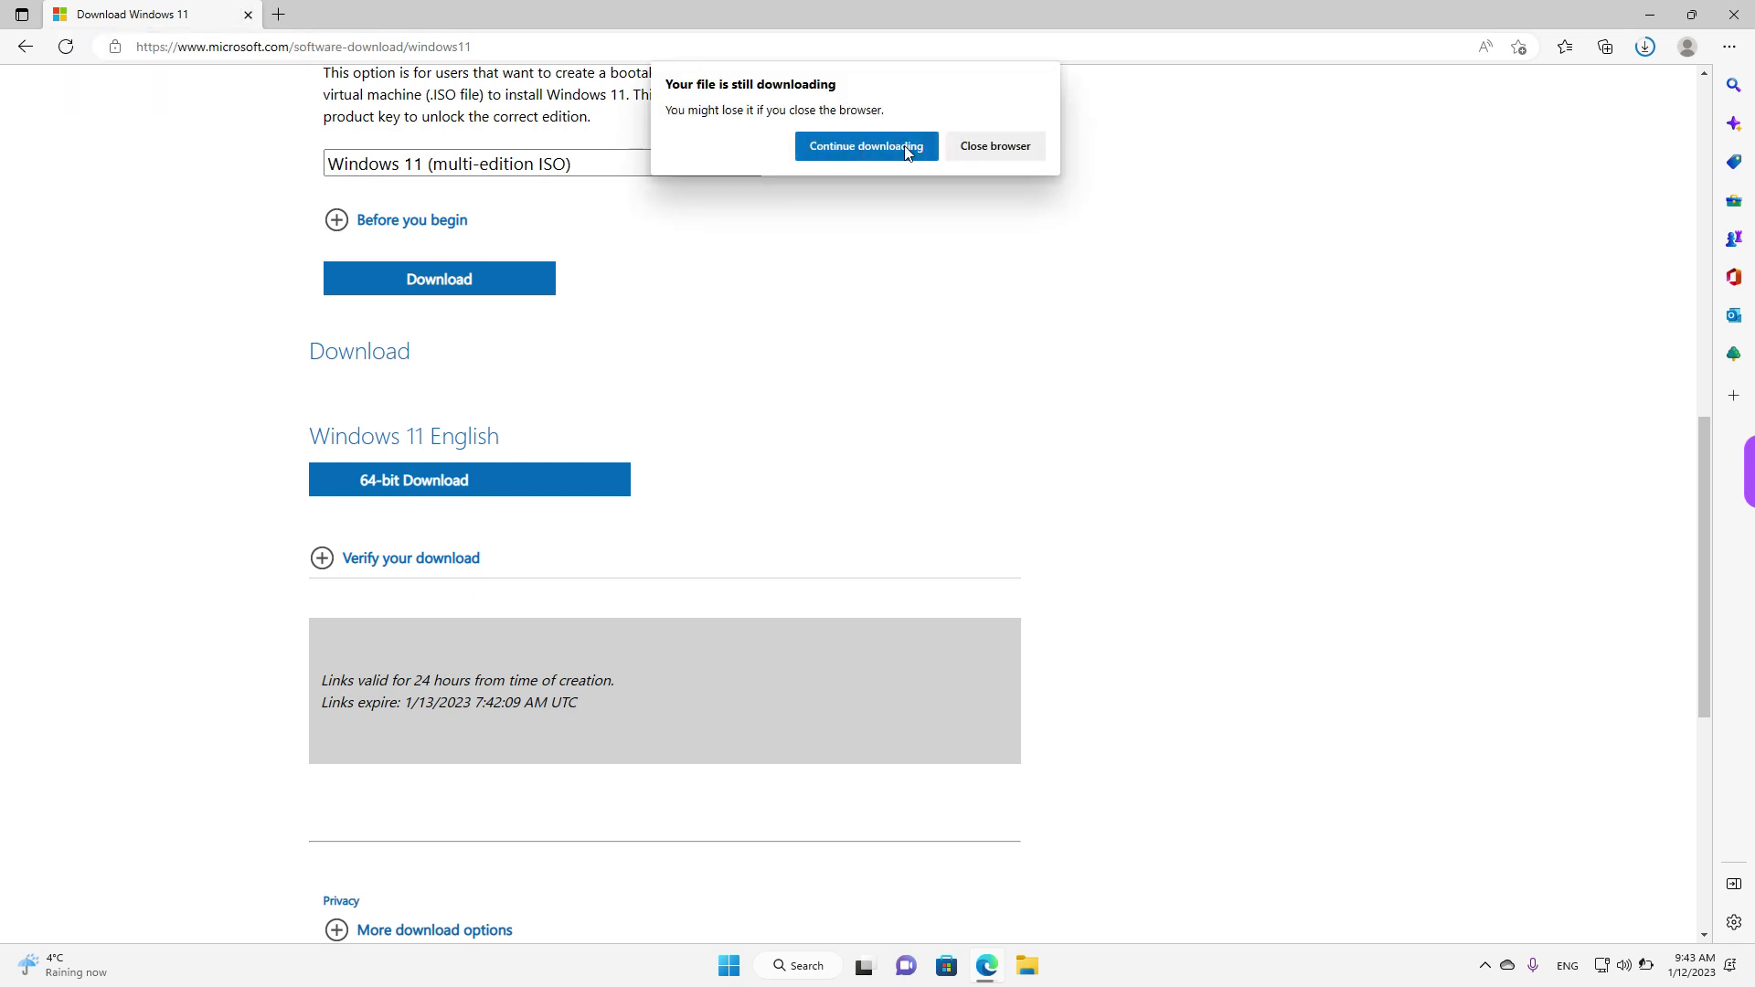
pyautogui.click(973, 146)
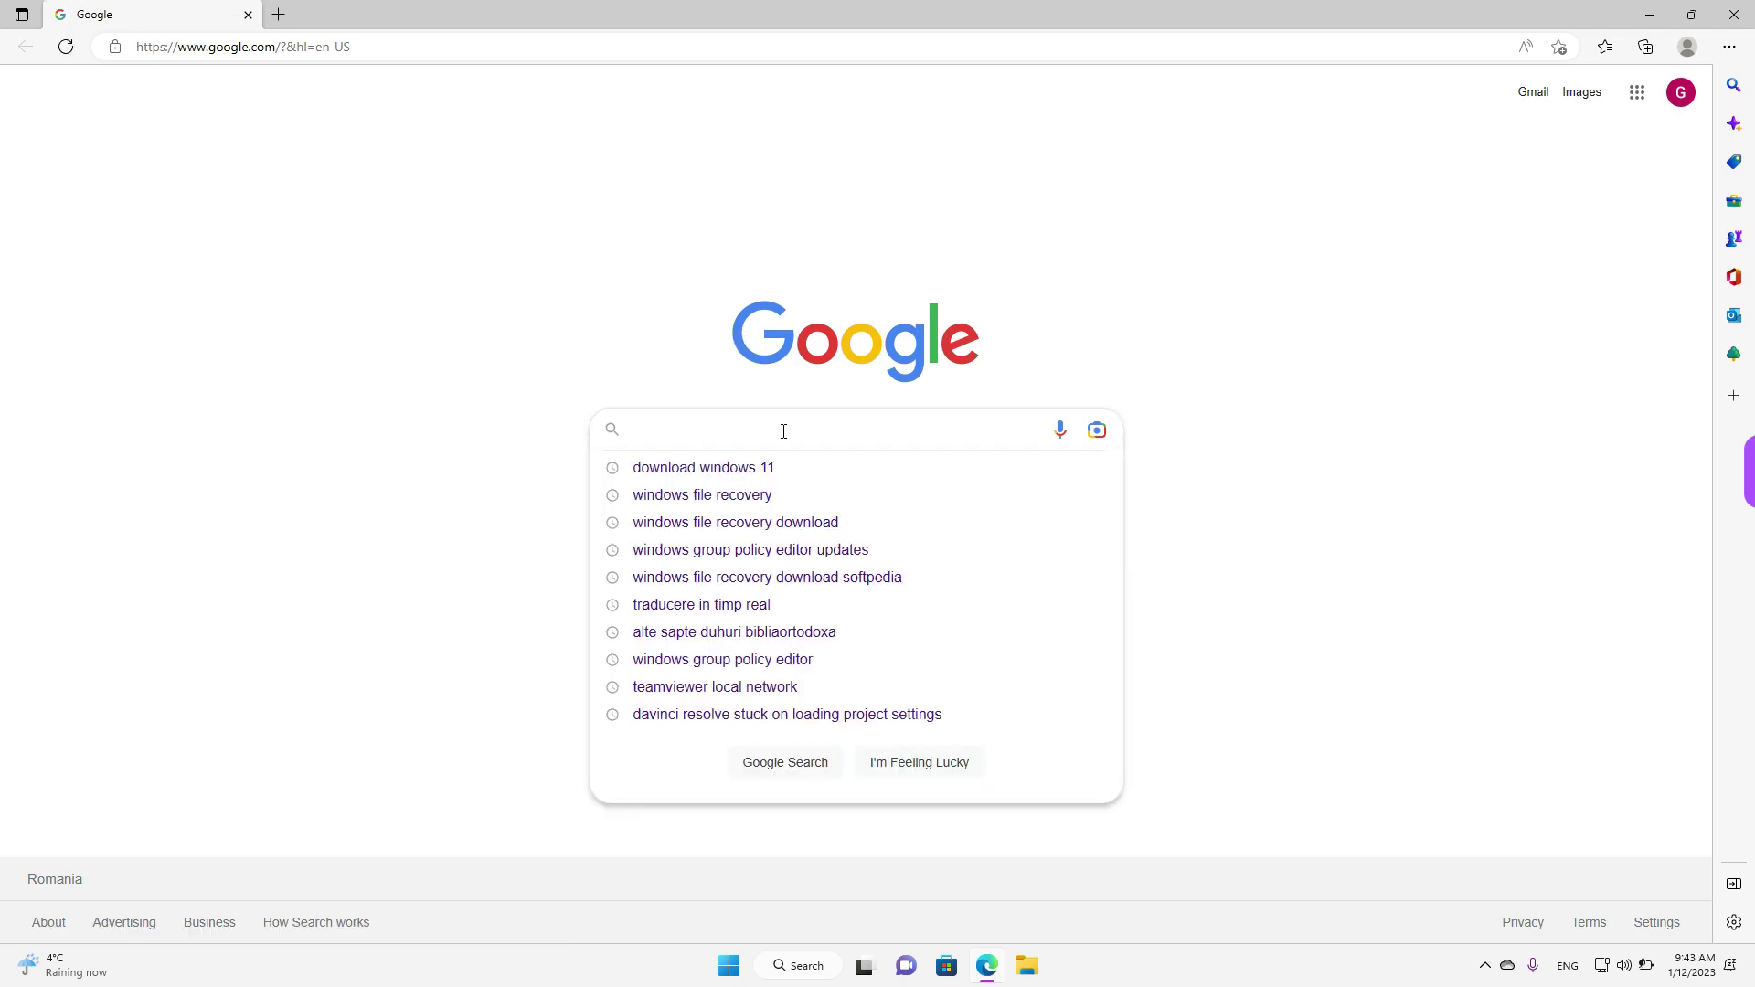
# - Search Google for 'download windows 11' and open the 'Download Windows 11 - Microsoft' result
pyautogui.write('download')
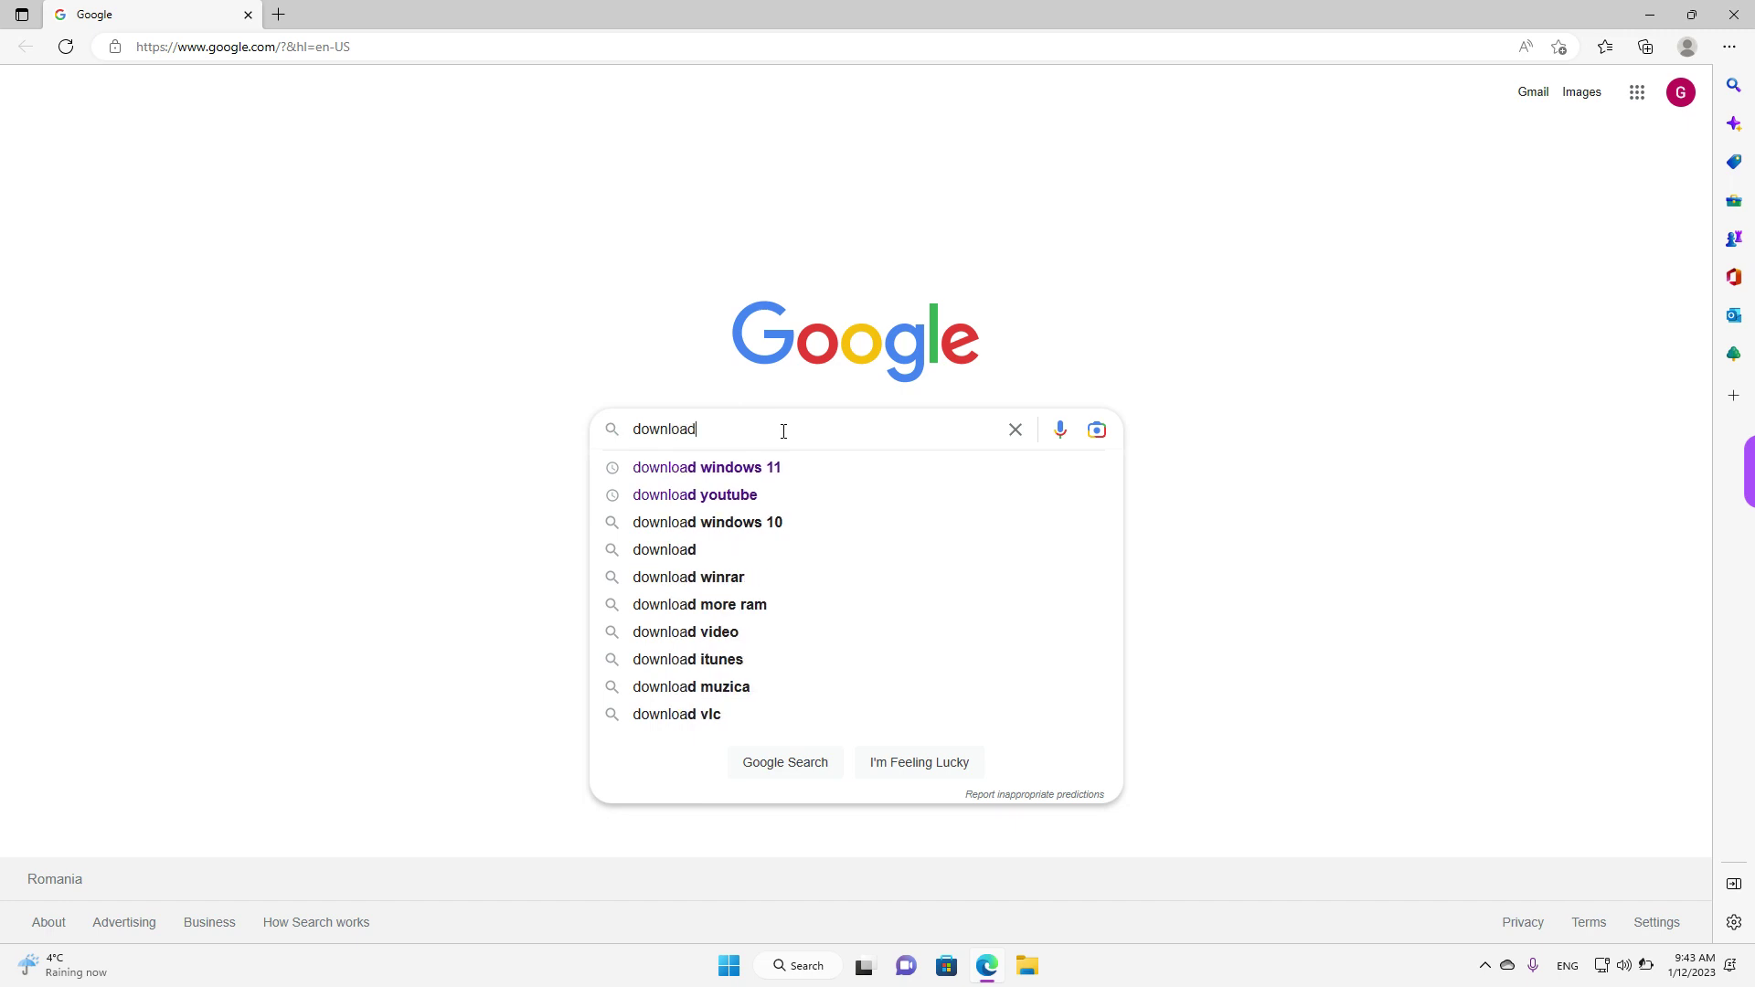
pyautogui.write(' windows 11')
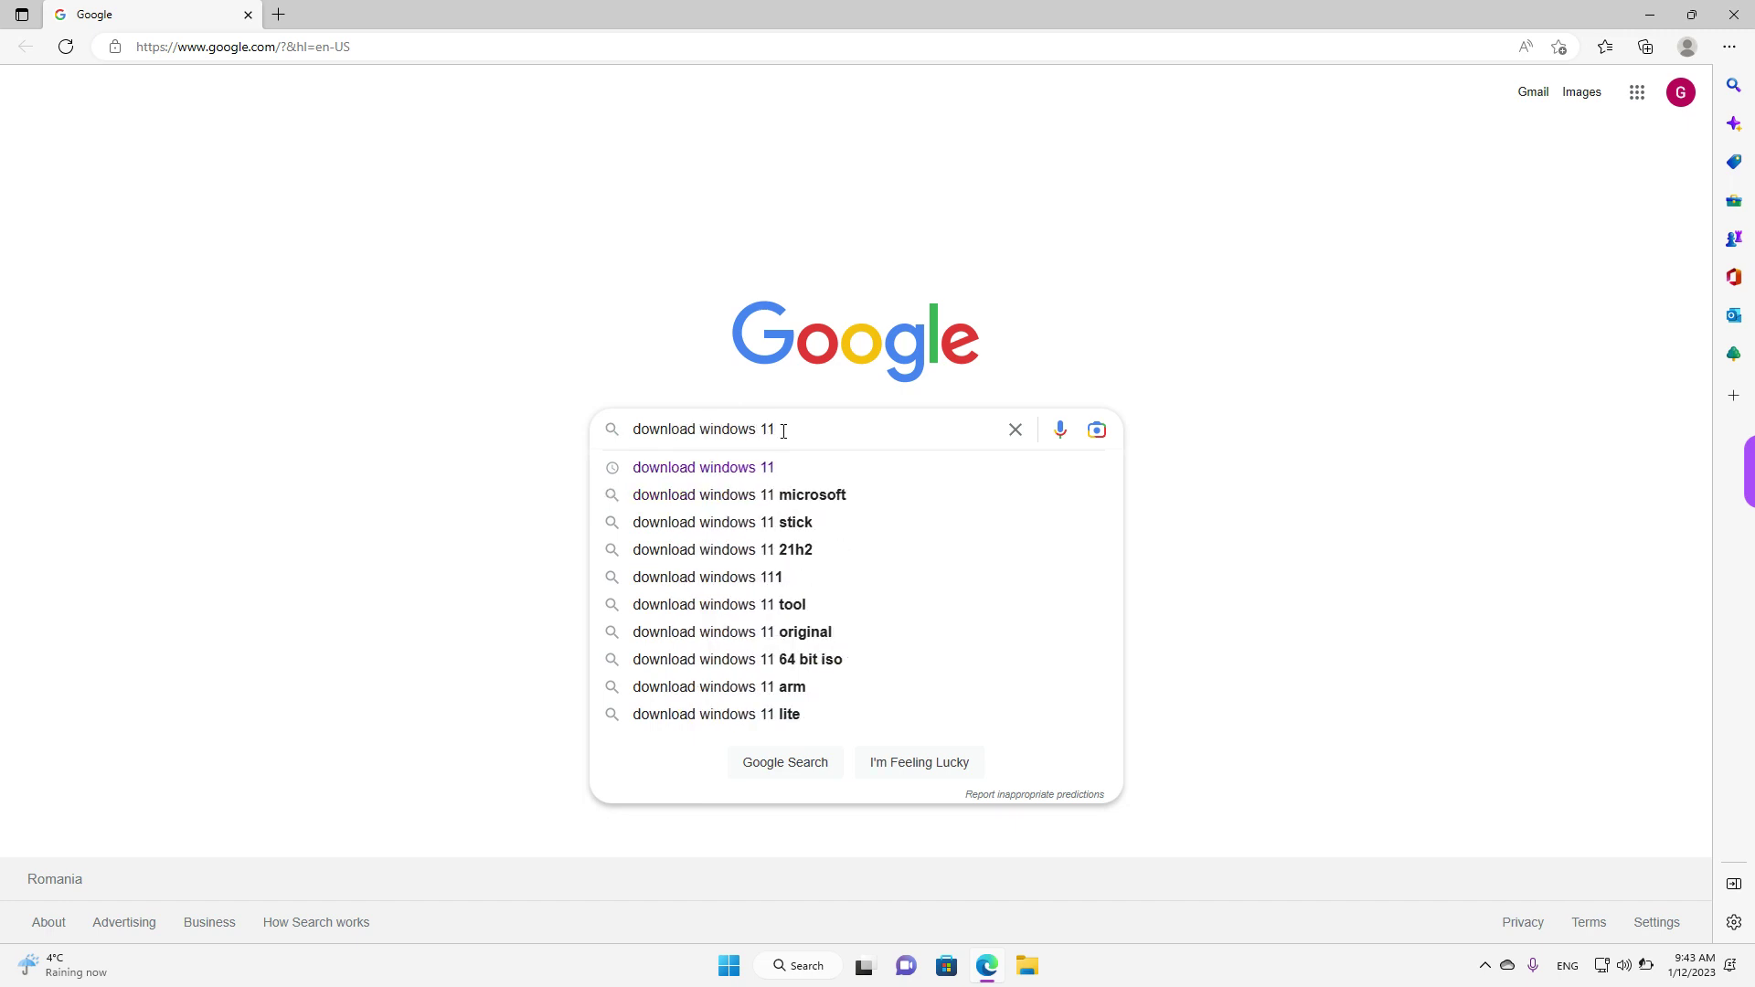
pyautogui.press('Return')
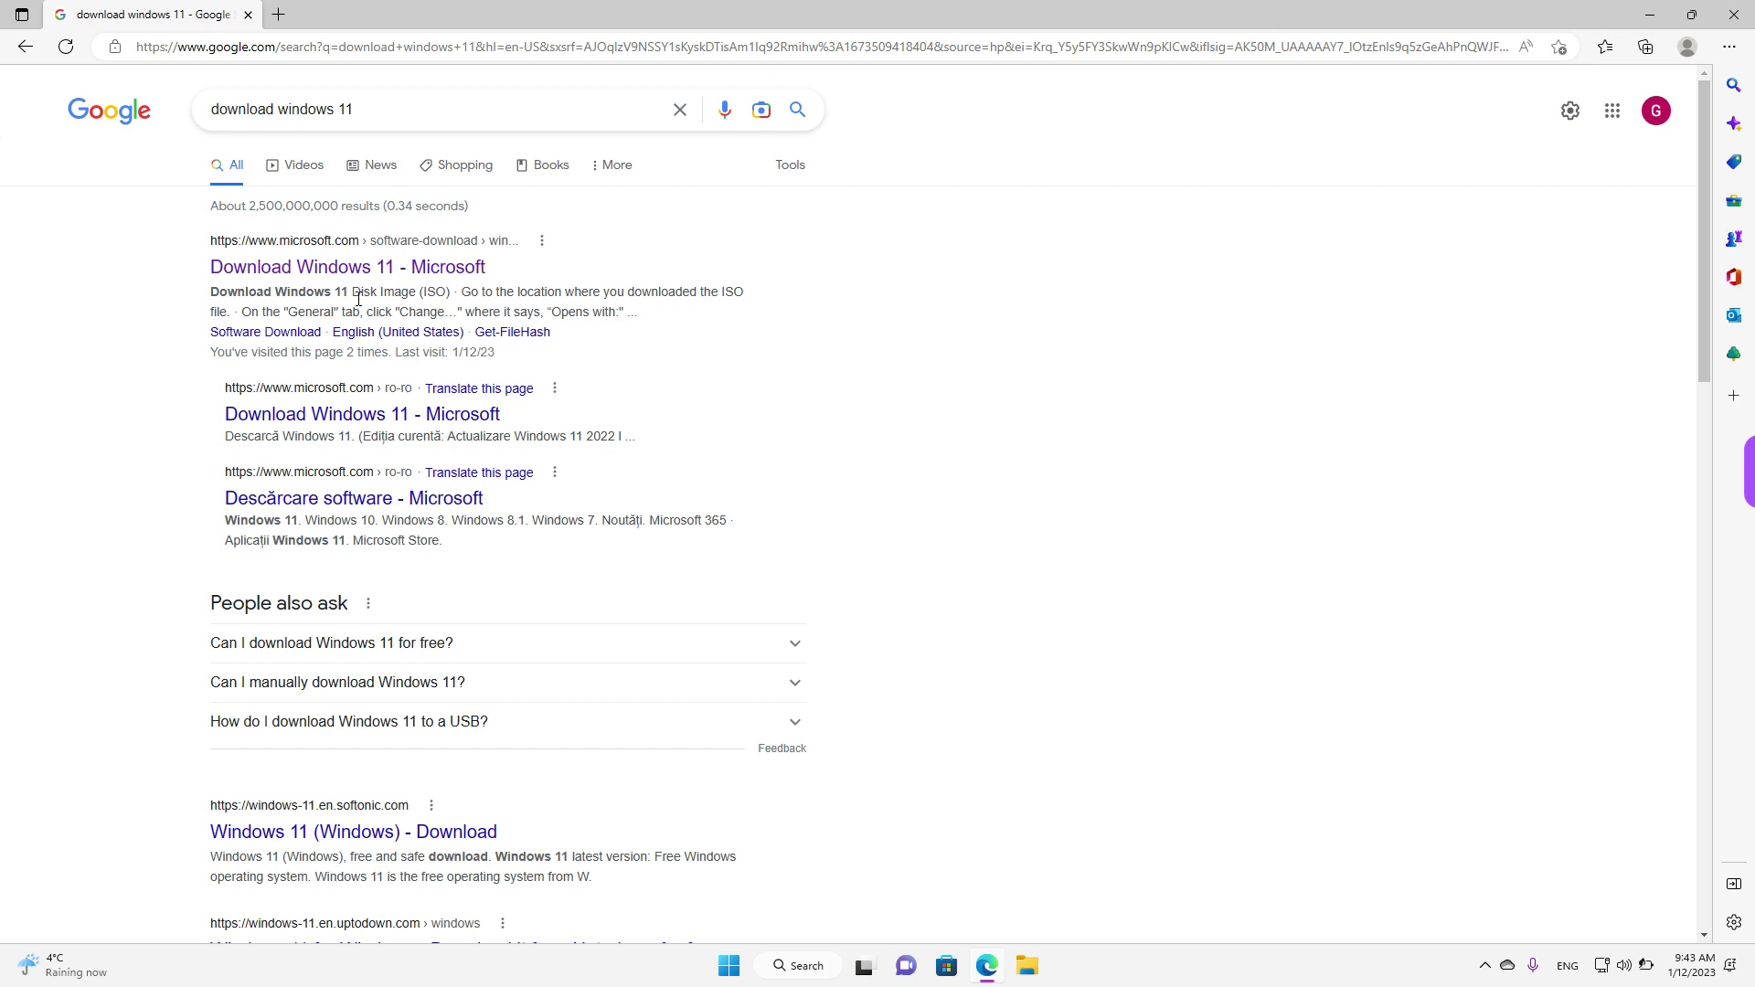
pyautogui.moveTo(198, 285); pyautogui.dragTo(512, 274)
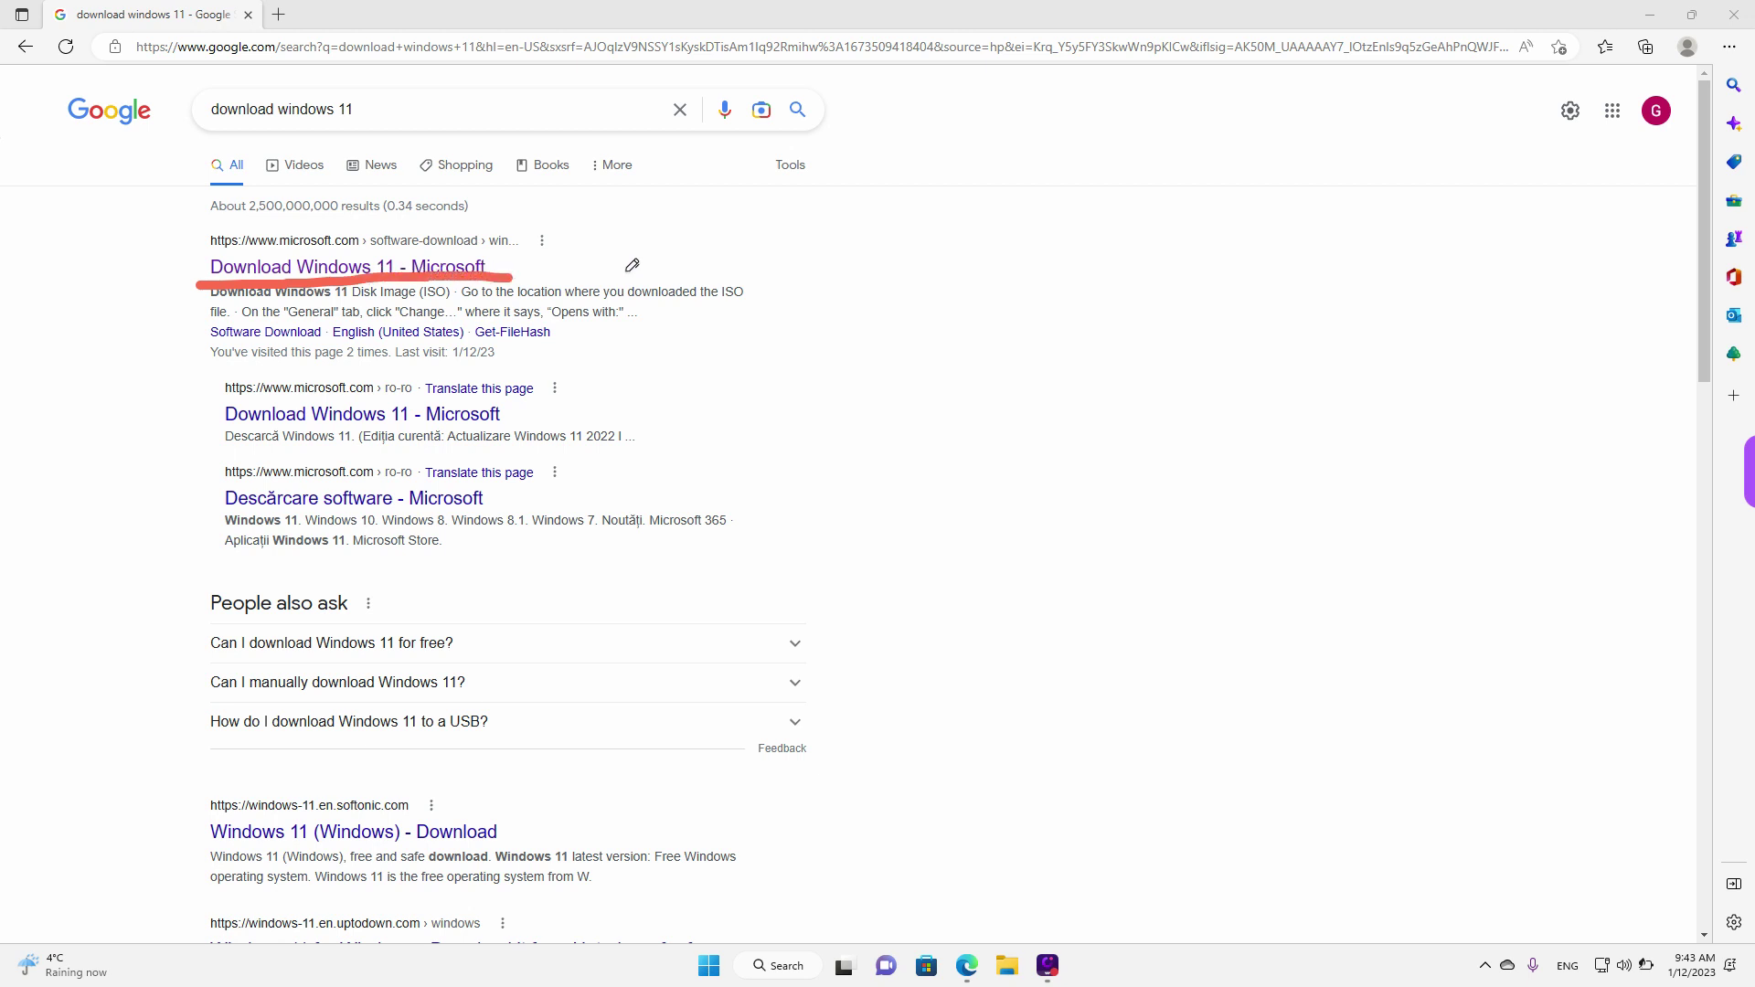
pyautogui.click(414, 271)
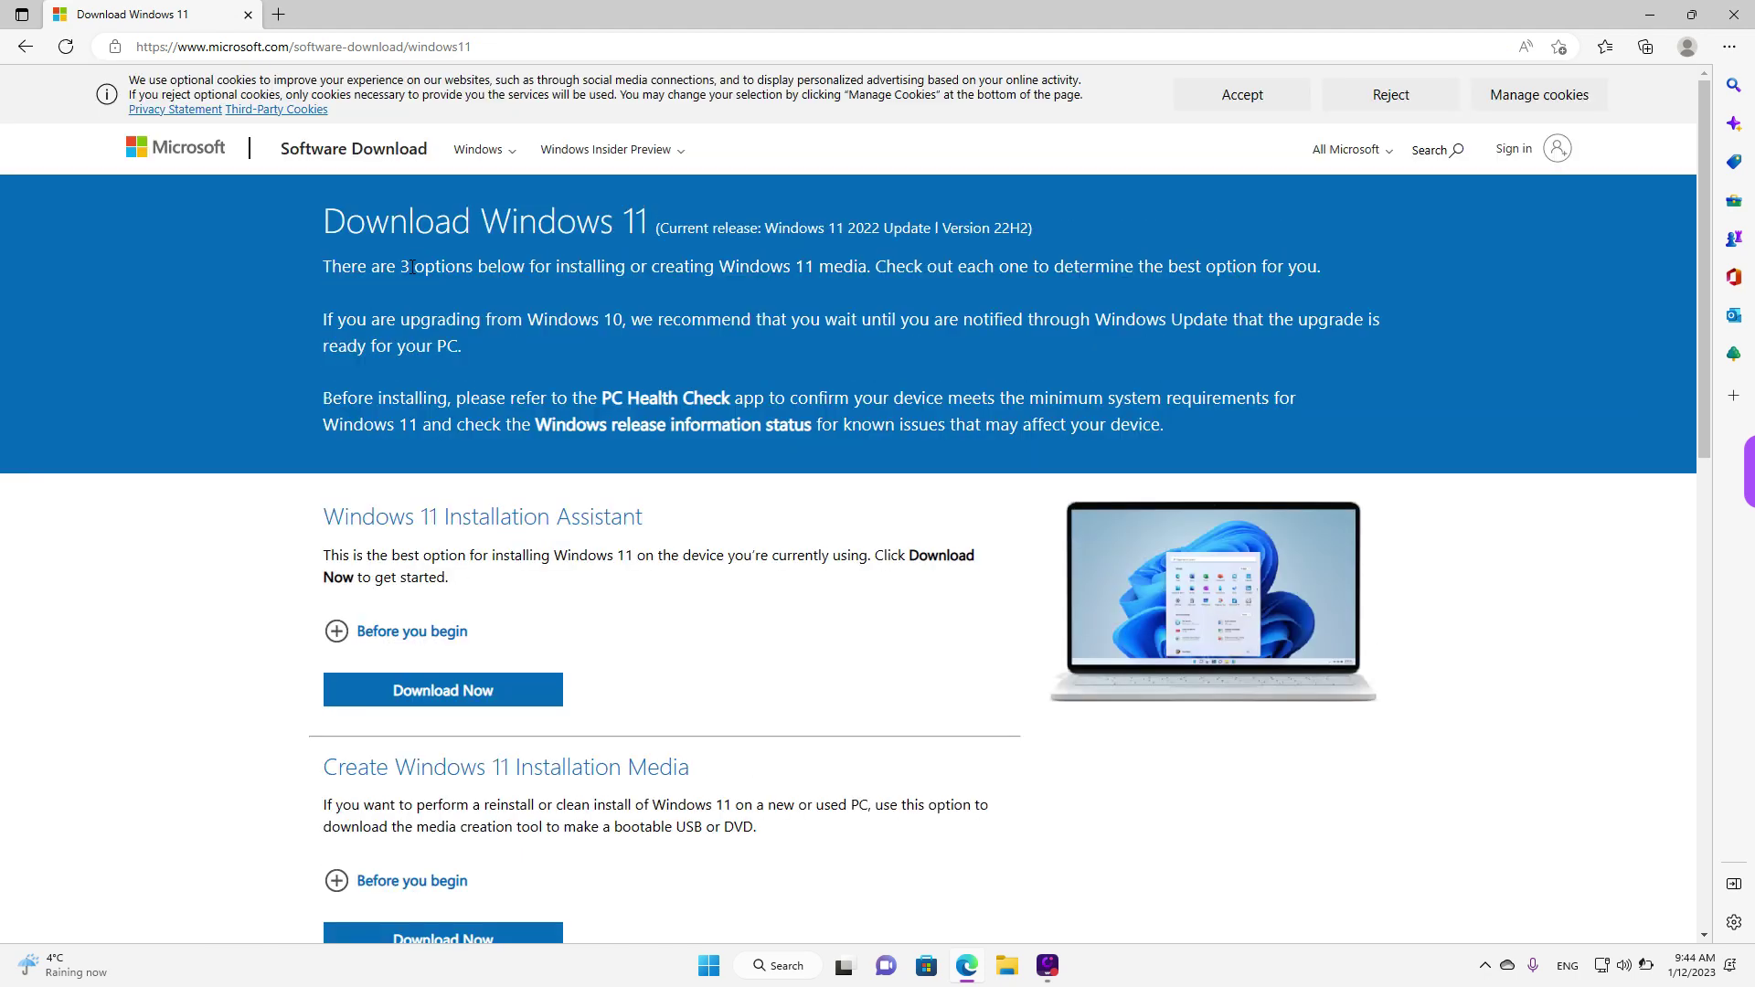
pyautogui.moveTo(402, 268); pyautogui.dragTo(537, 267)
pyautogui.scroll(-4, 625, 407)
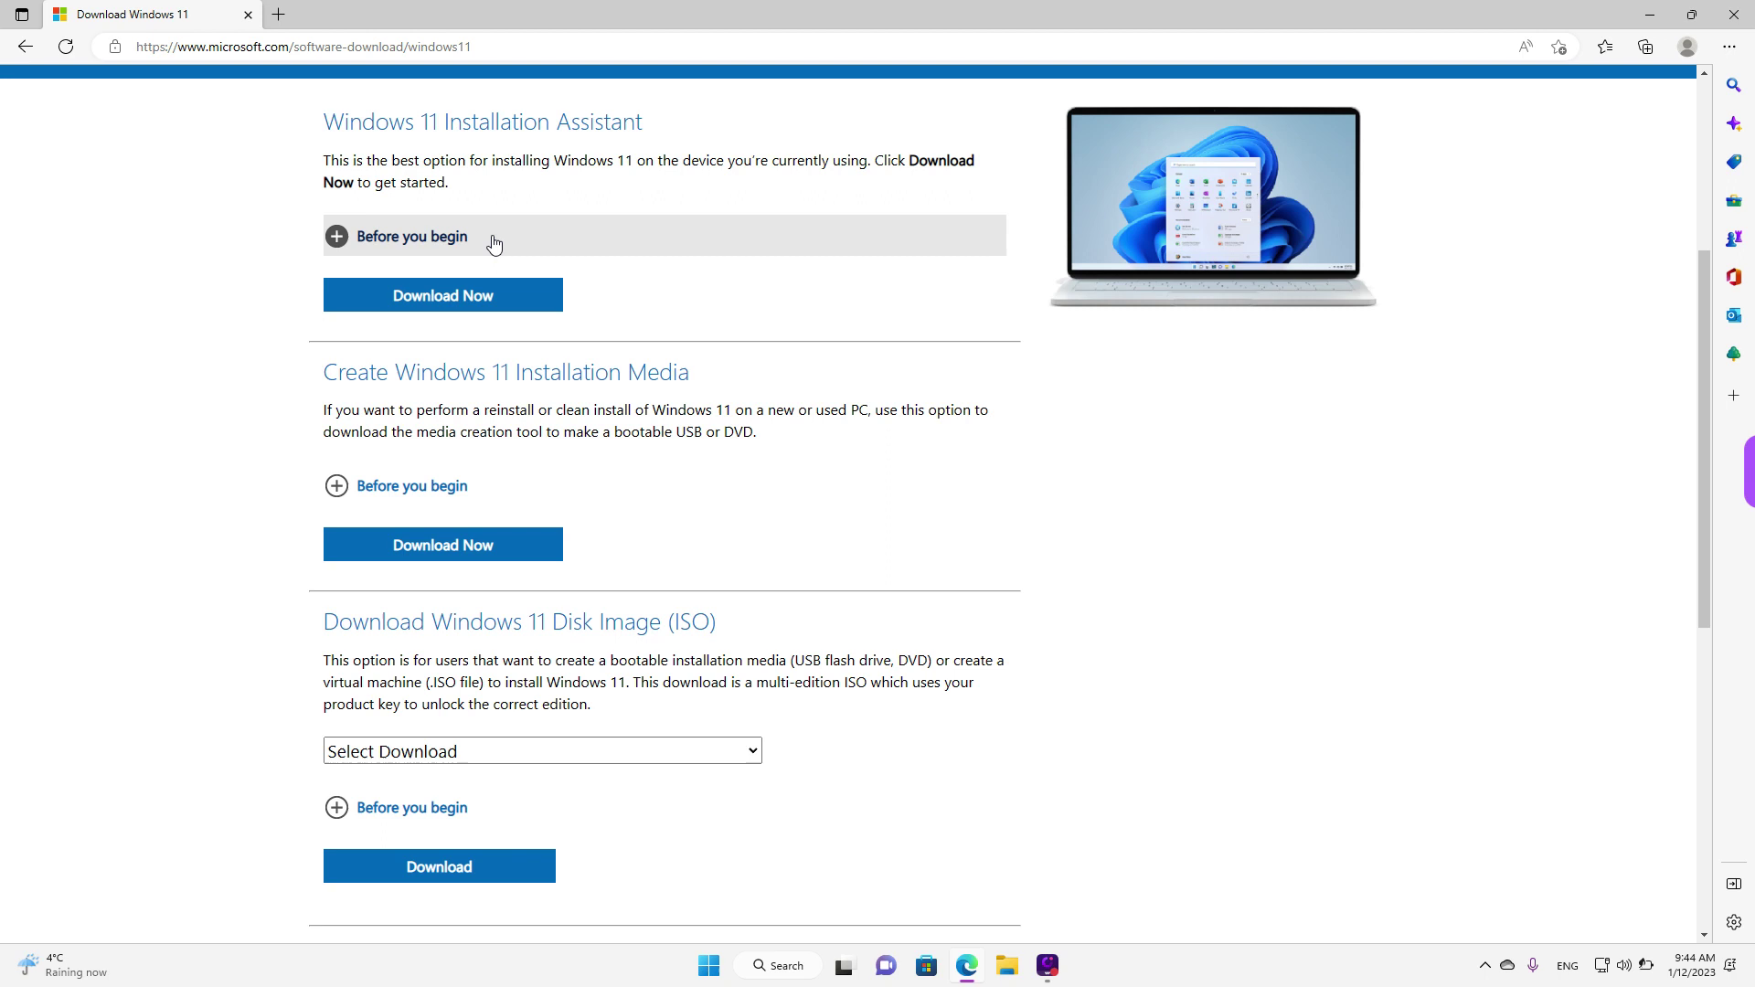
pyautogui.moveTo(321, 129); pyautogui.dragTo(674, 124)
pyautogui.click(677, 128)
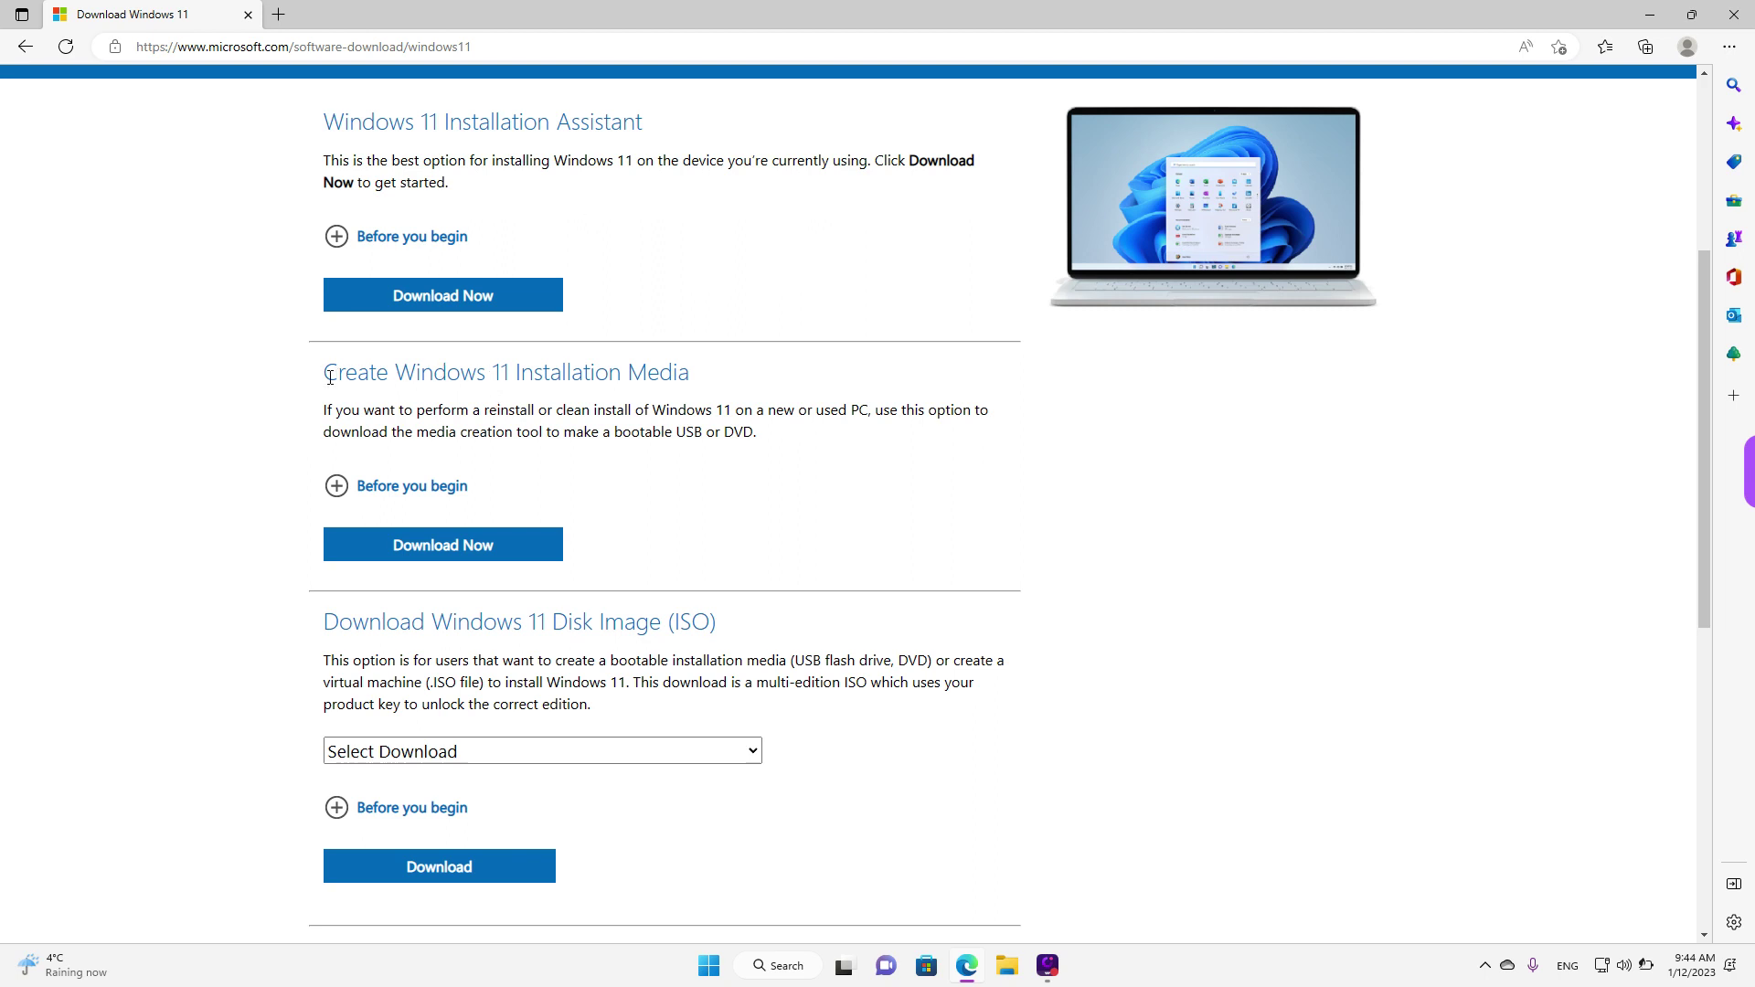
pyautogui.moveTo(325, 375); pyautogui.dragTo(706, 375)
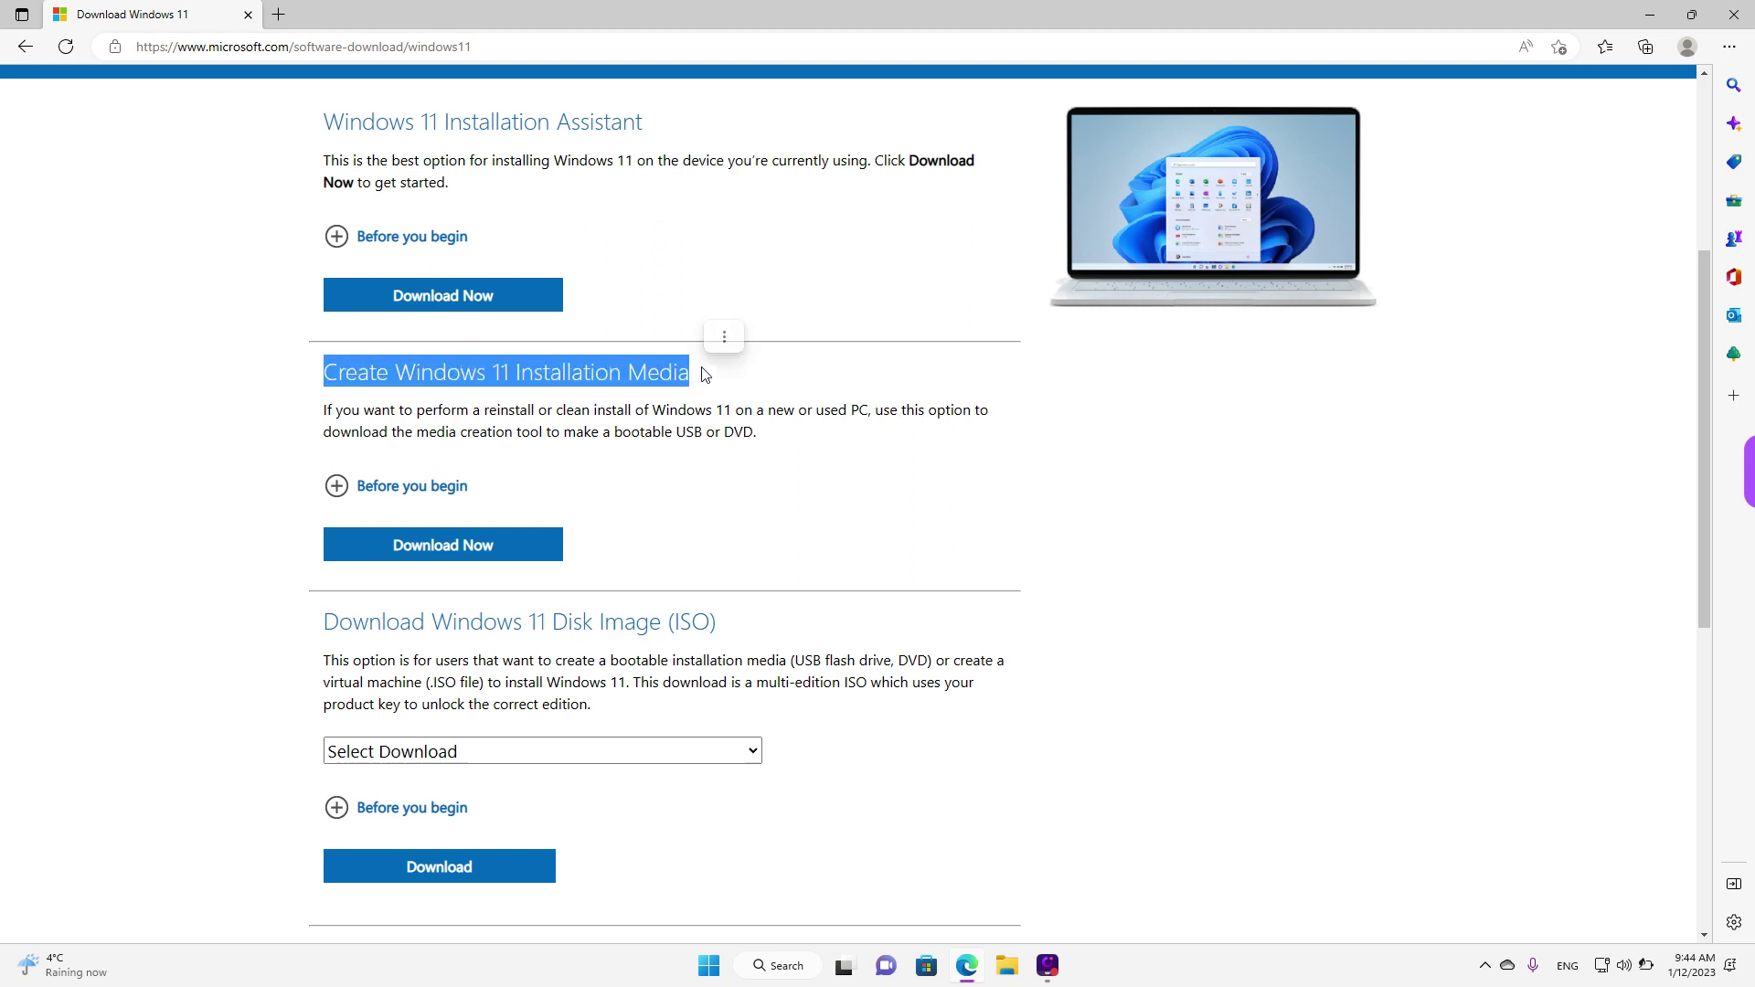
pyautogui.click(761, 385)
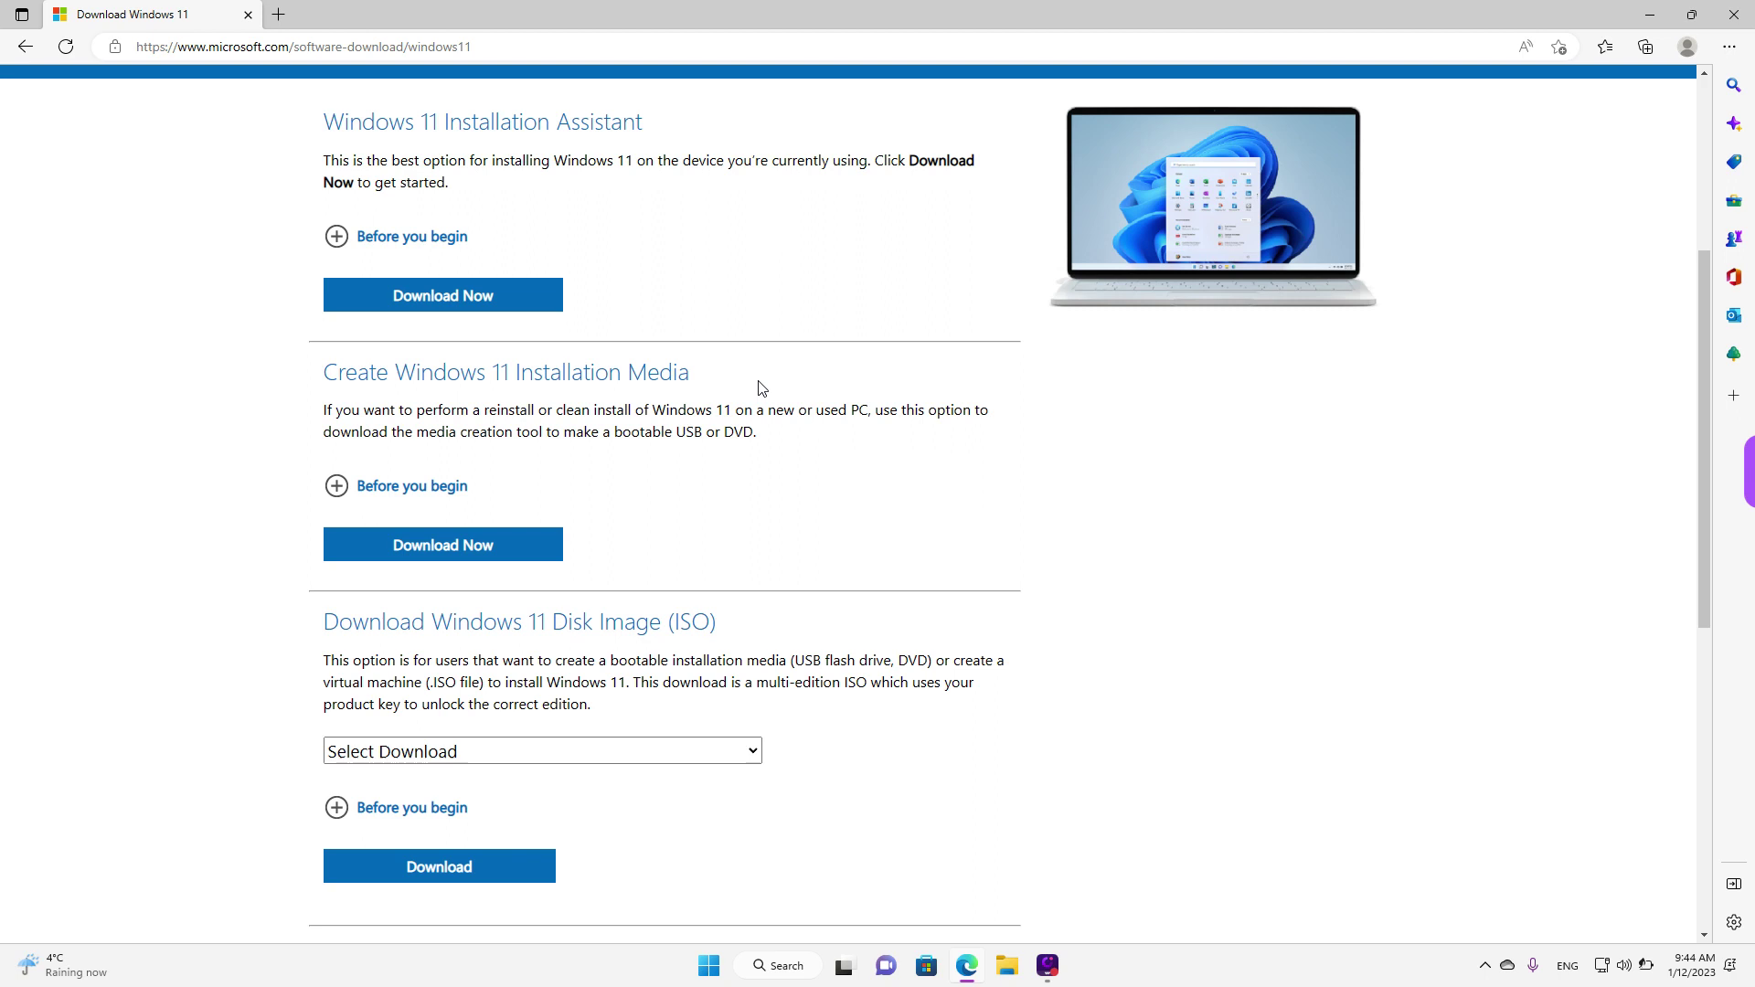
pyautogui.scroll(-1, 759, 388)
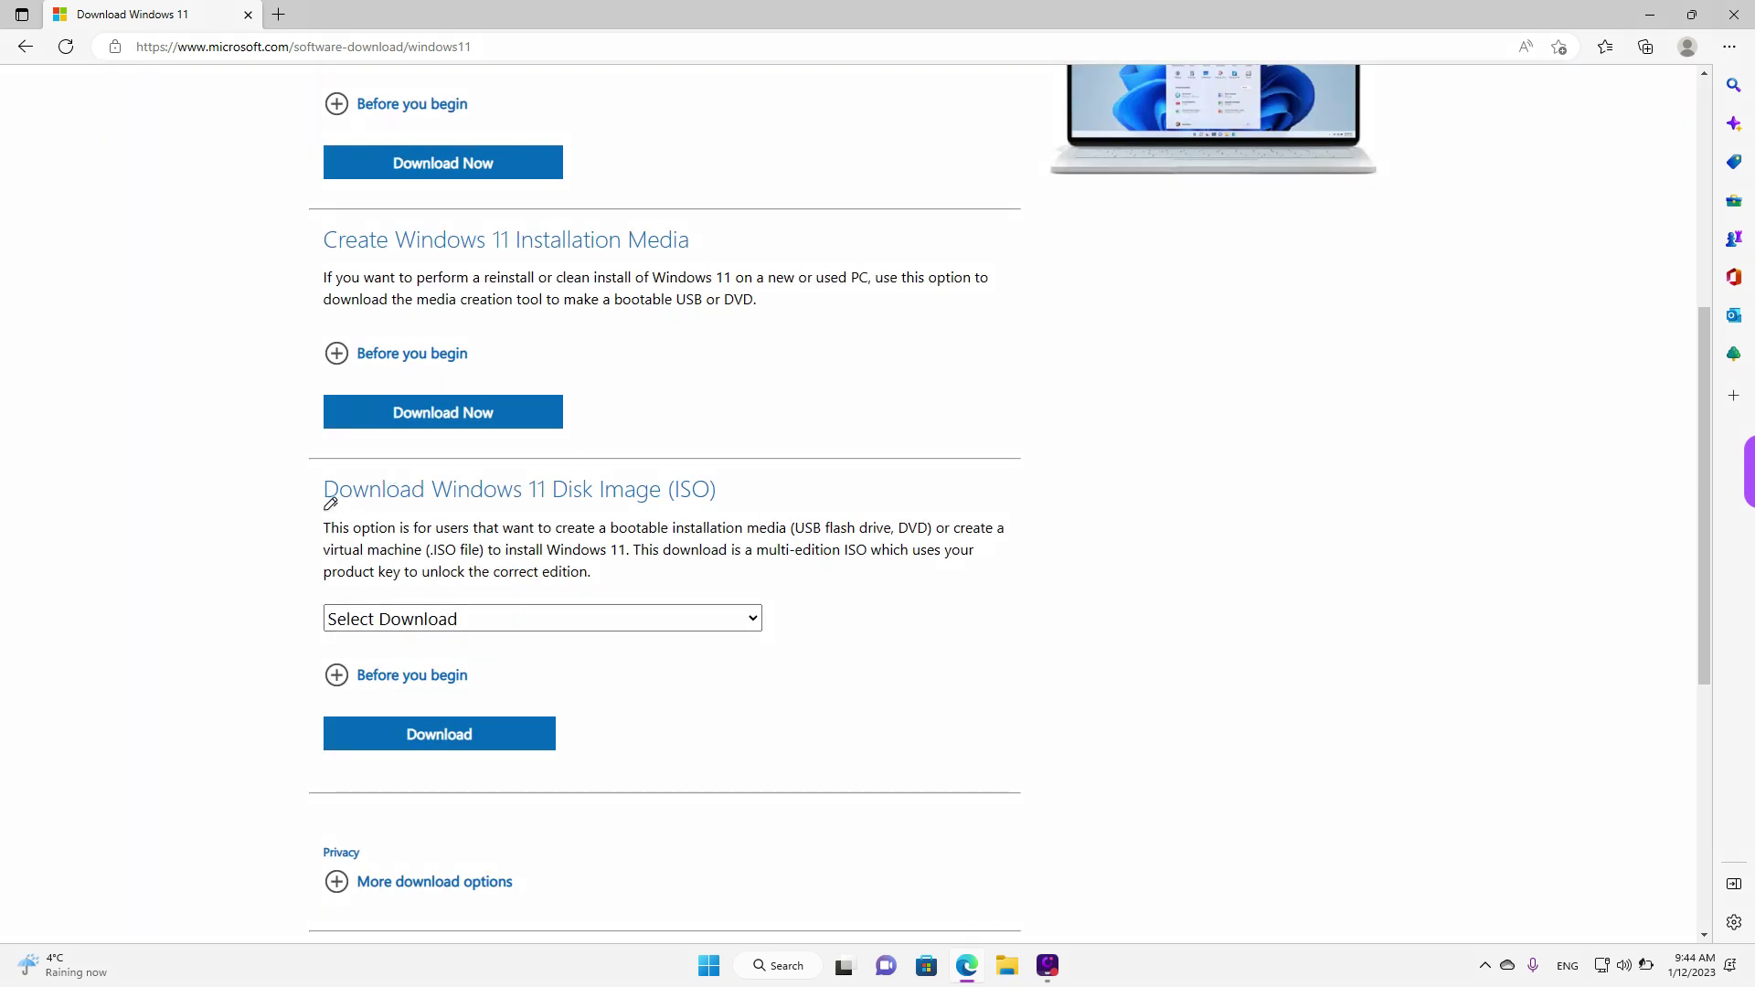
pyautogui.moveTo(322, 508); pyautogui.dragTo(723, 509)
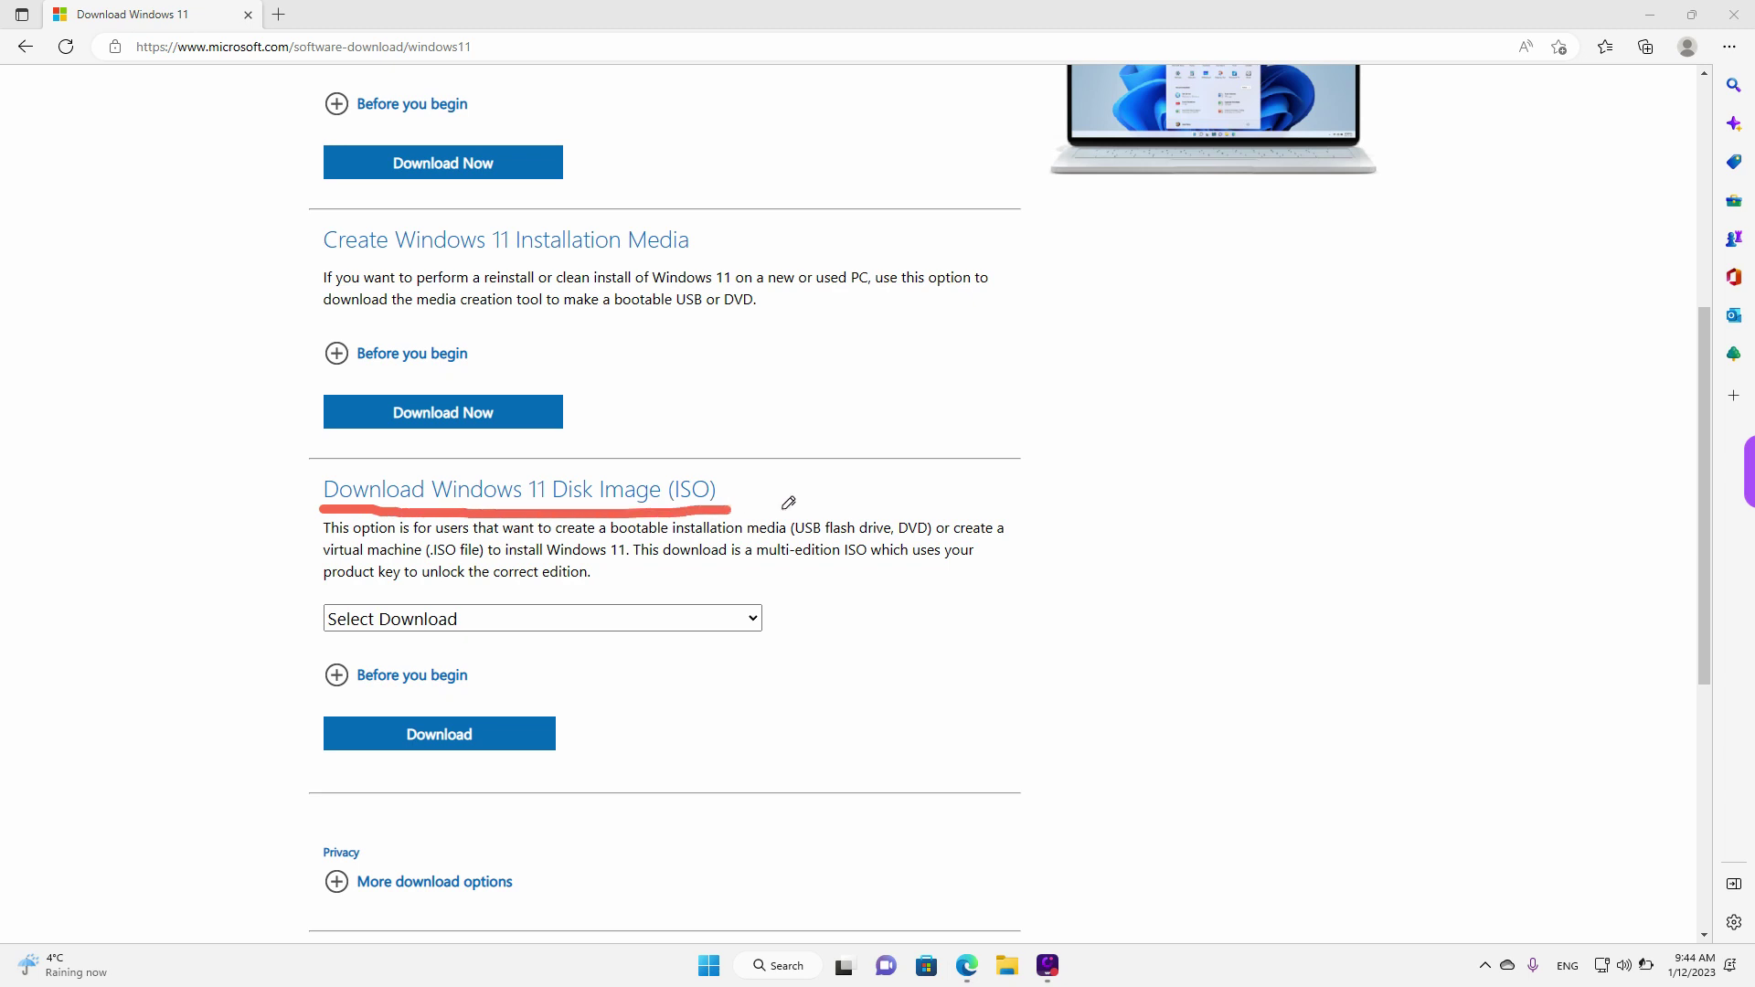
pyautogui.press('Escape')
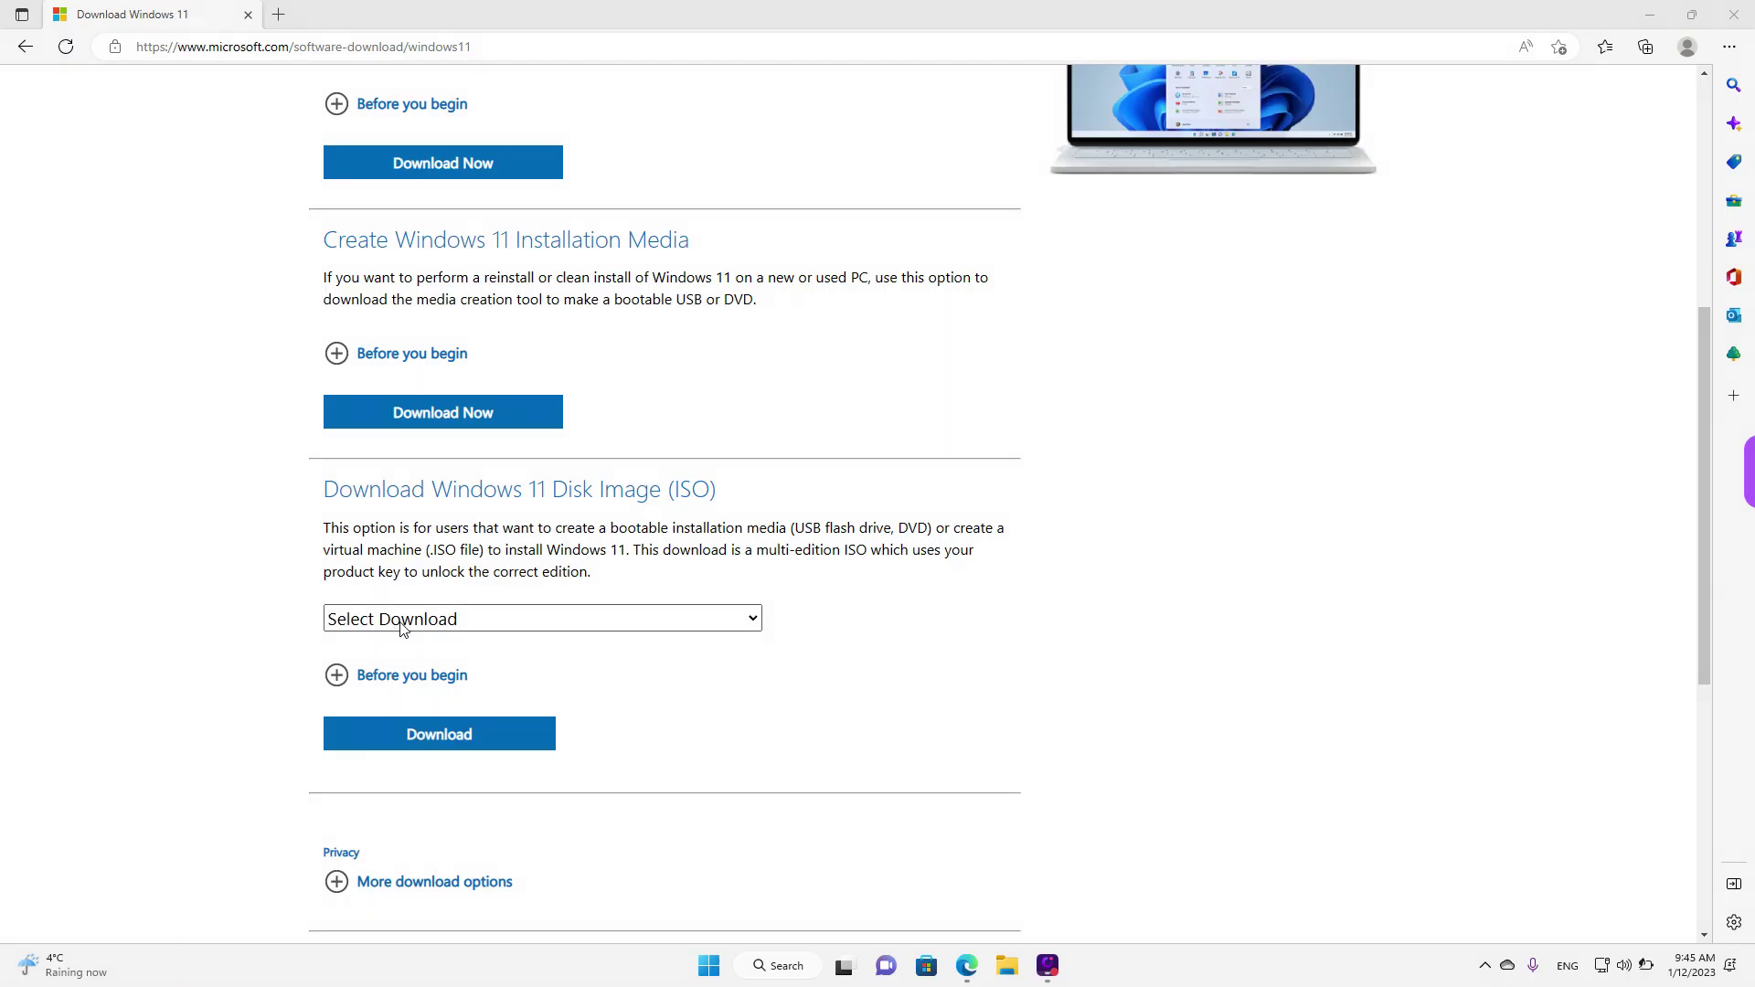
# - Select 'Windows 11 (multi-edition ISO)' in the Disk Image (ISO) Select Download list
pyautogui.click(399, 622)
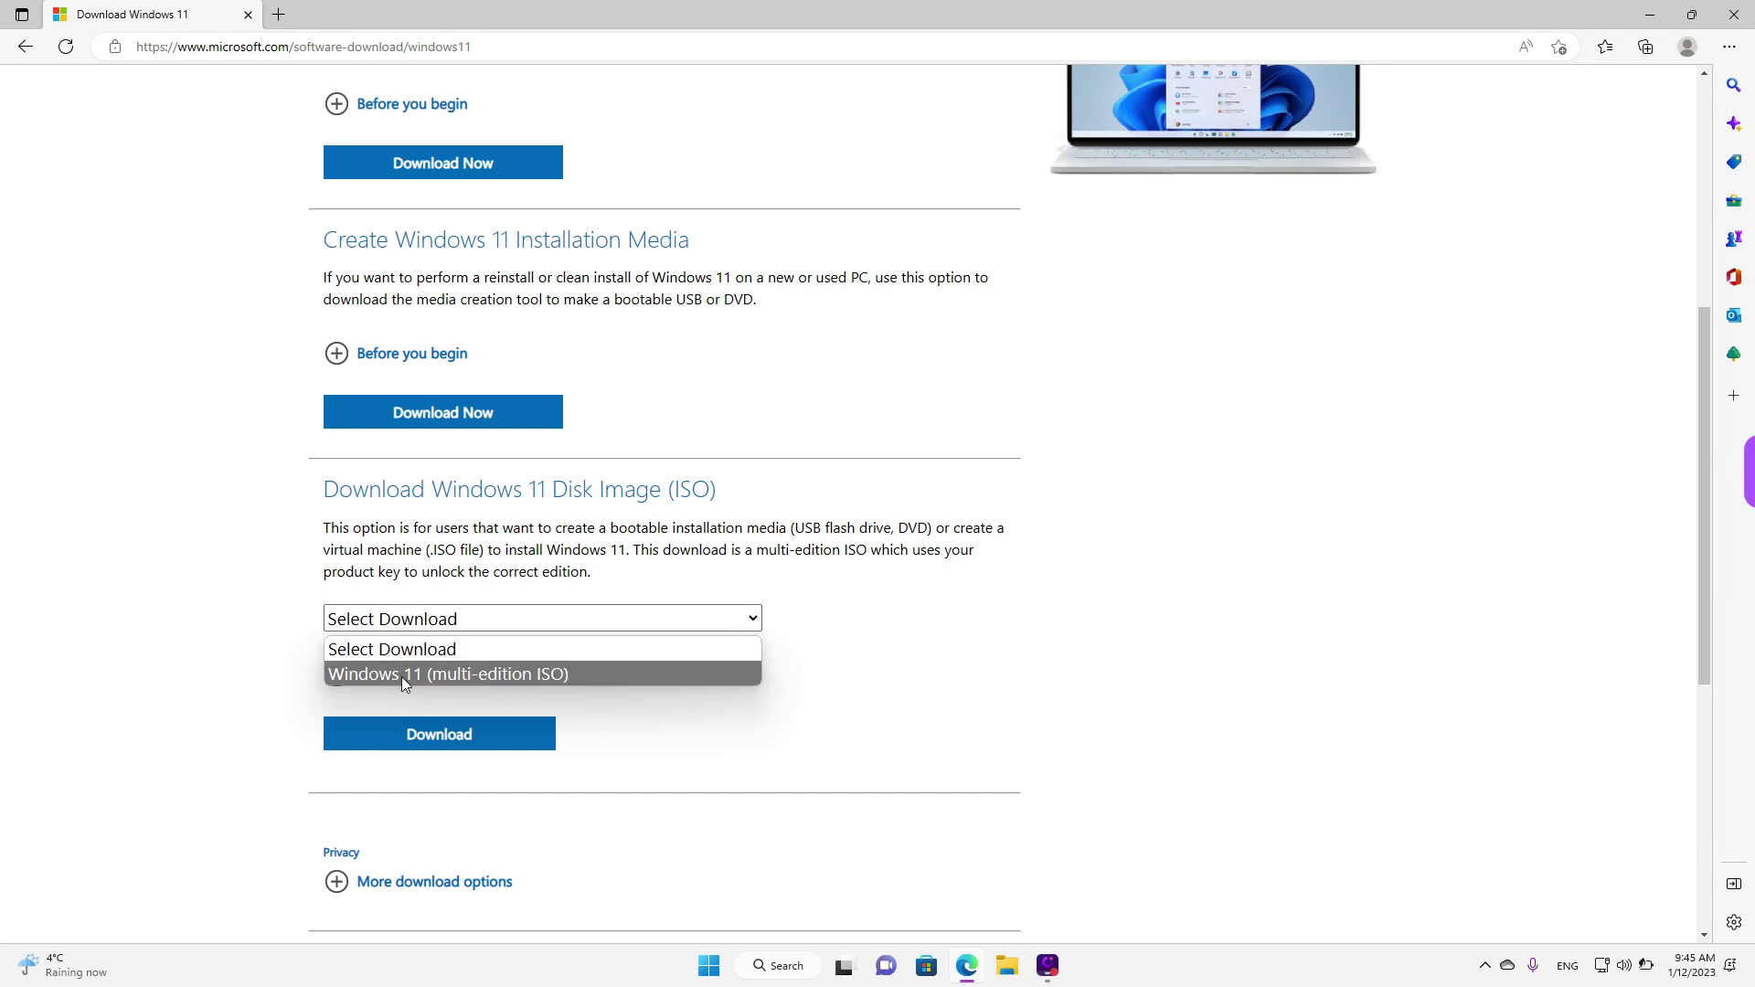
pyautogui.click(592, 677)
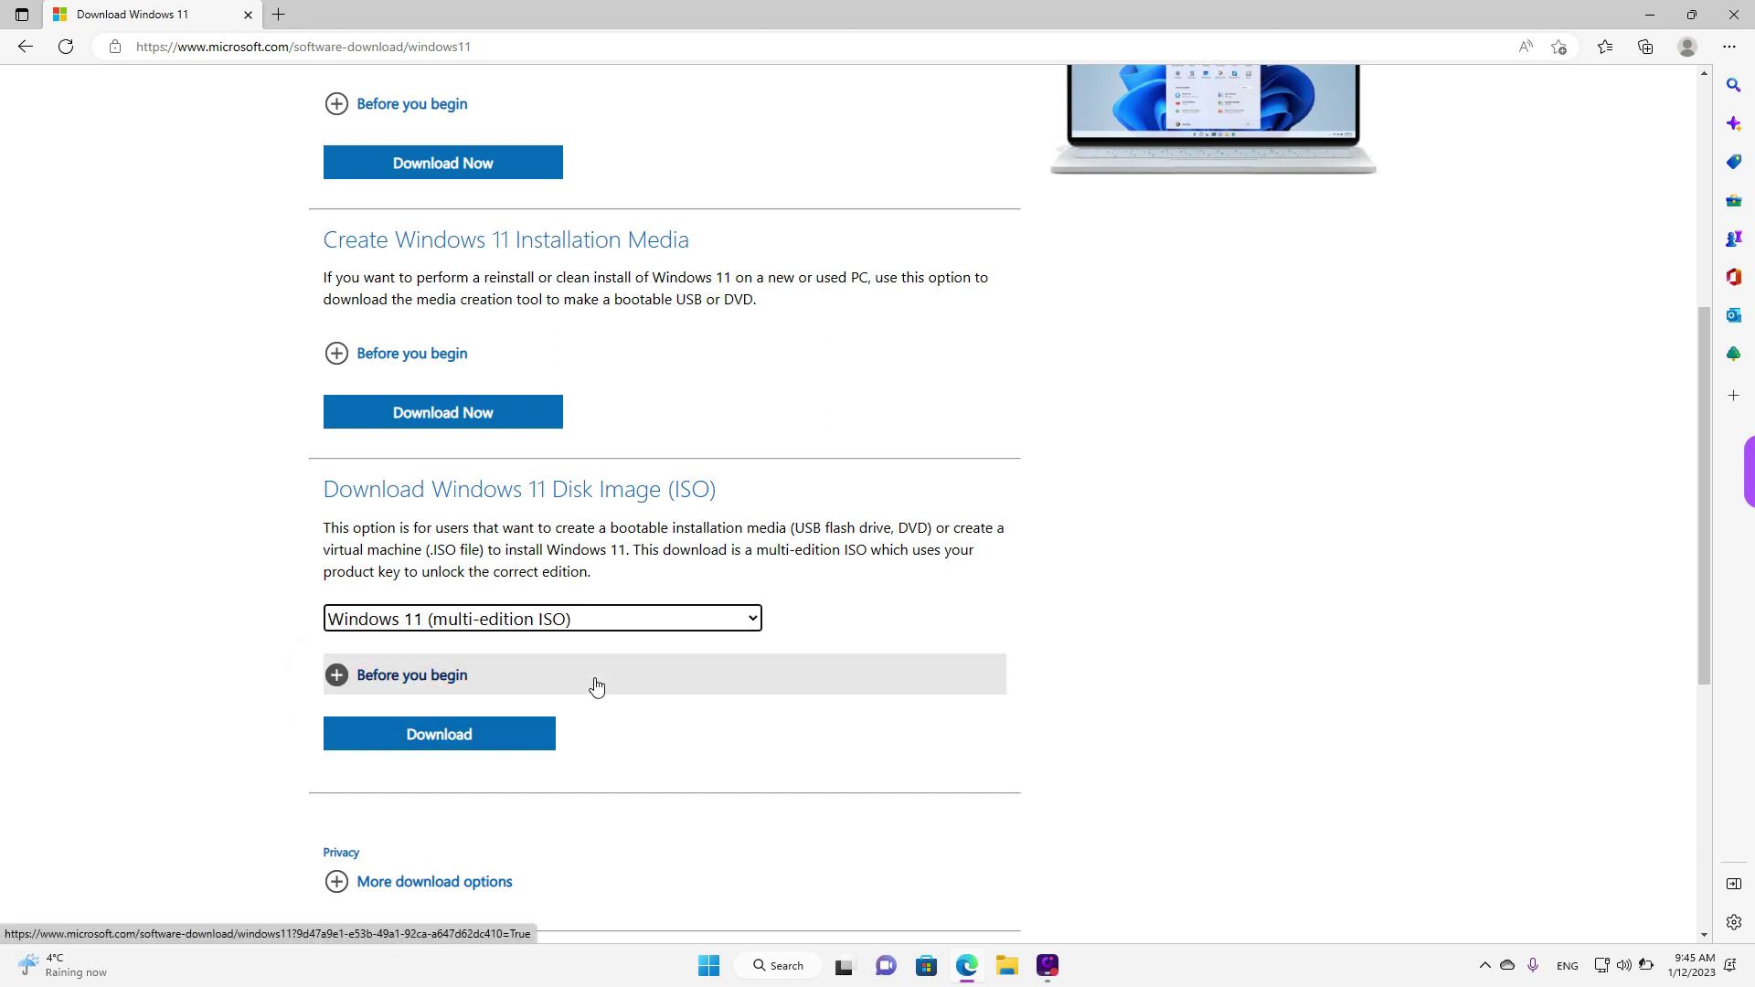
pyautogui.scroll(-3, 600, 686)
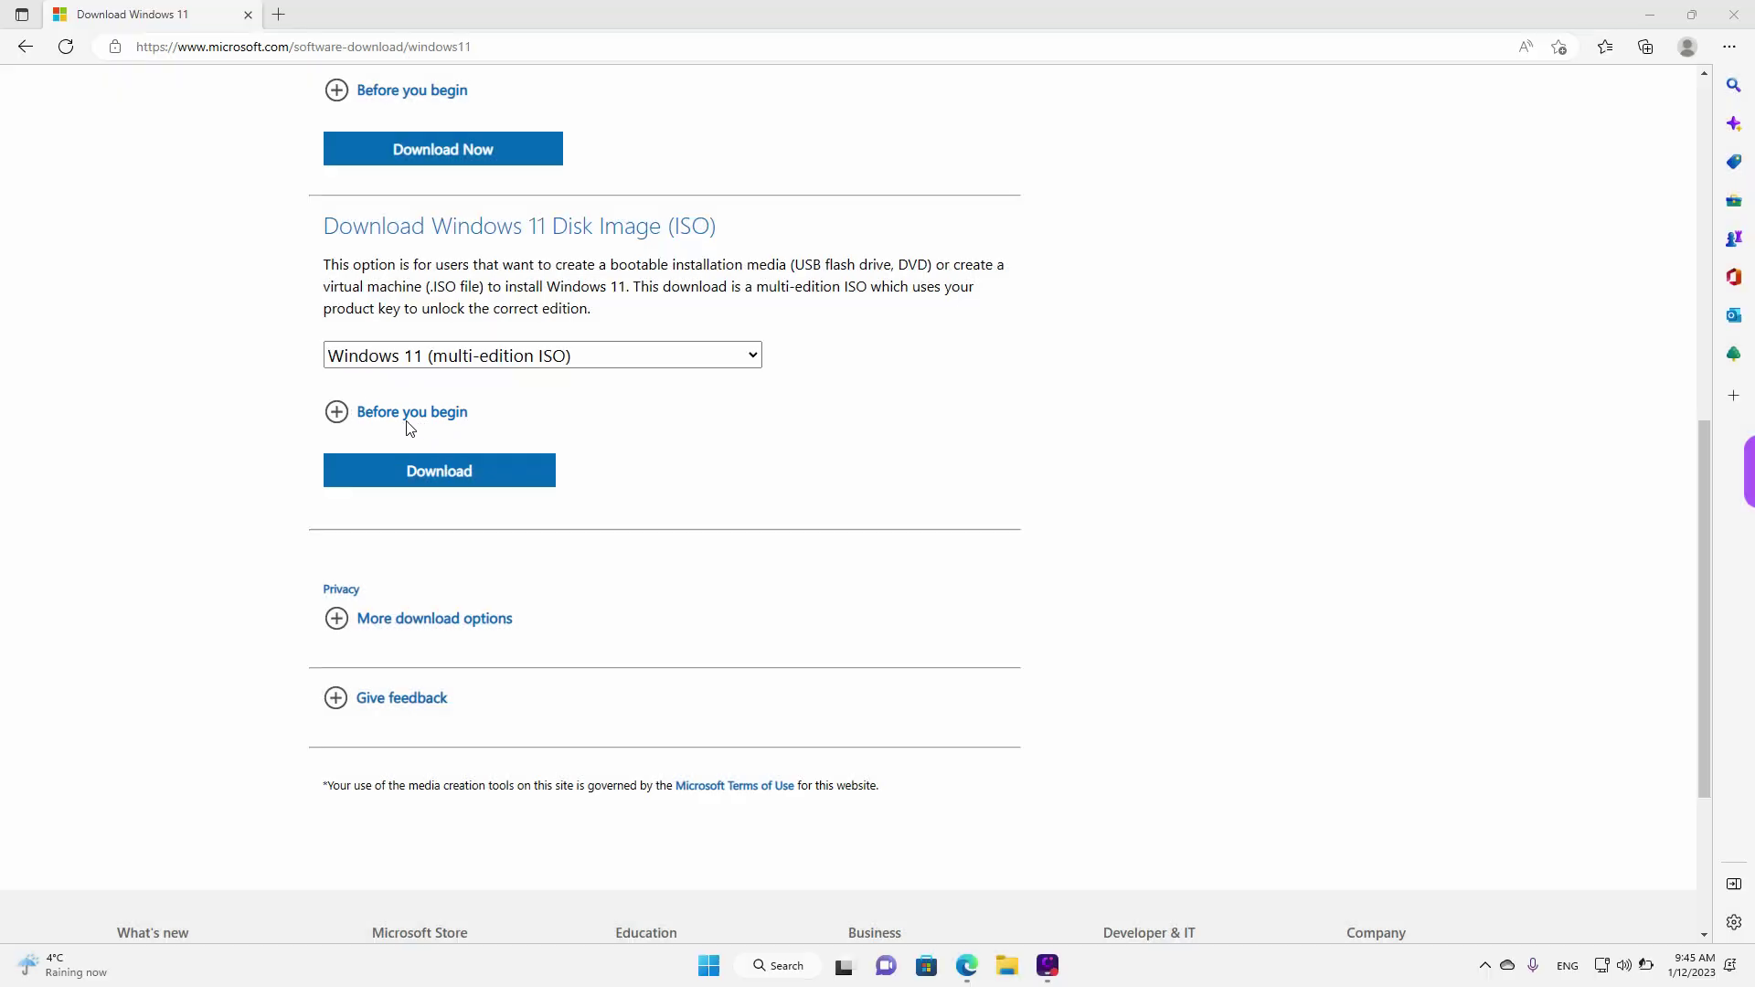
# - Expand Before you begin and highlight the 'Has a 64-bit CPU' requirement
pyautogui.click(406, 418)
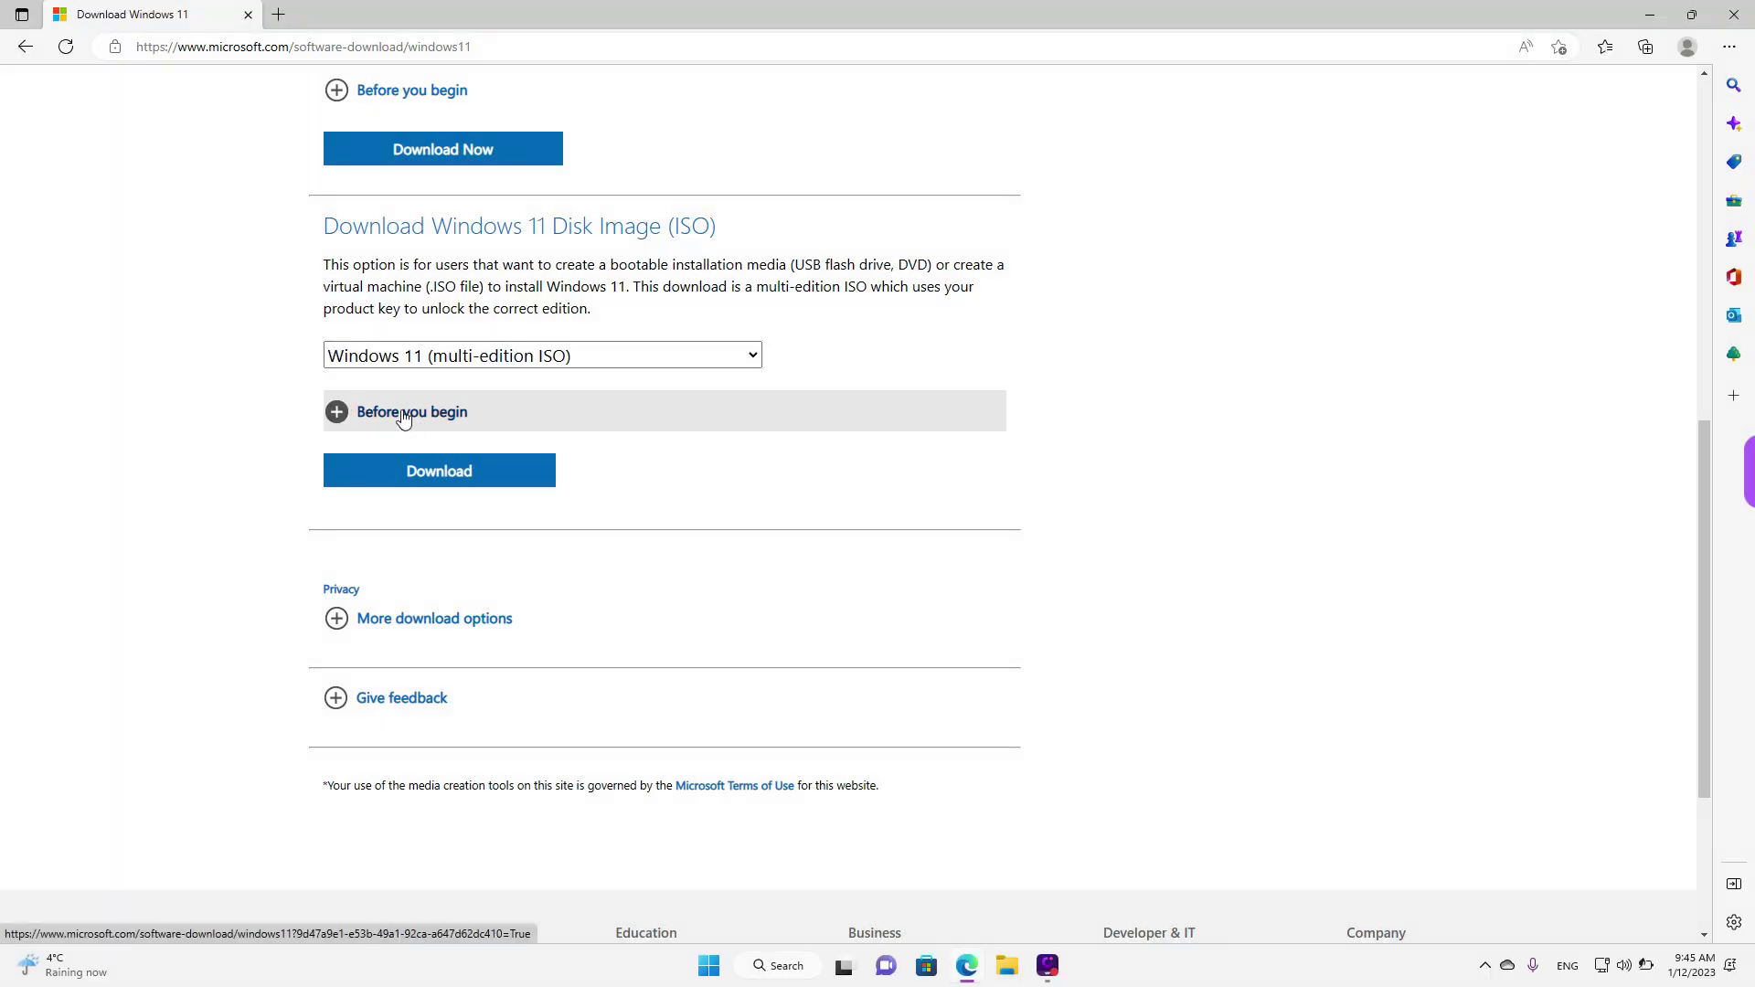
pyautogui.scroll(-5, 540, 466)
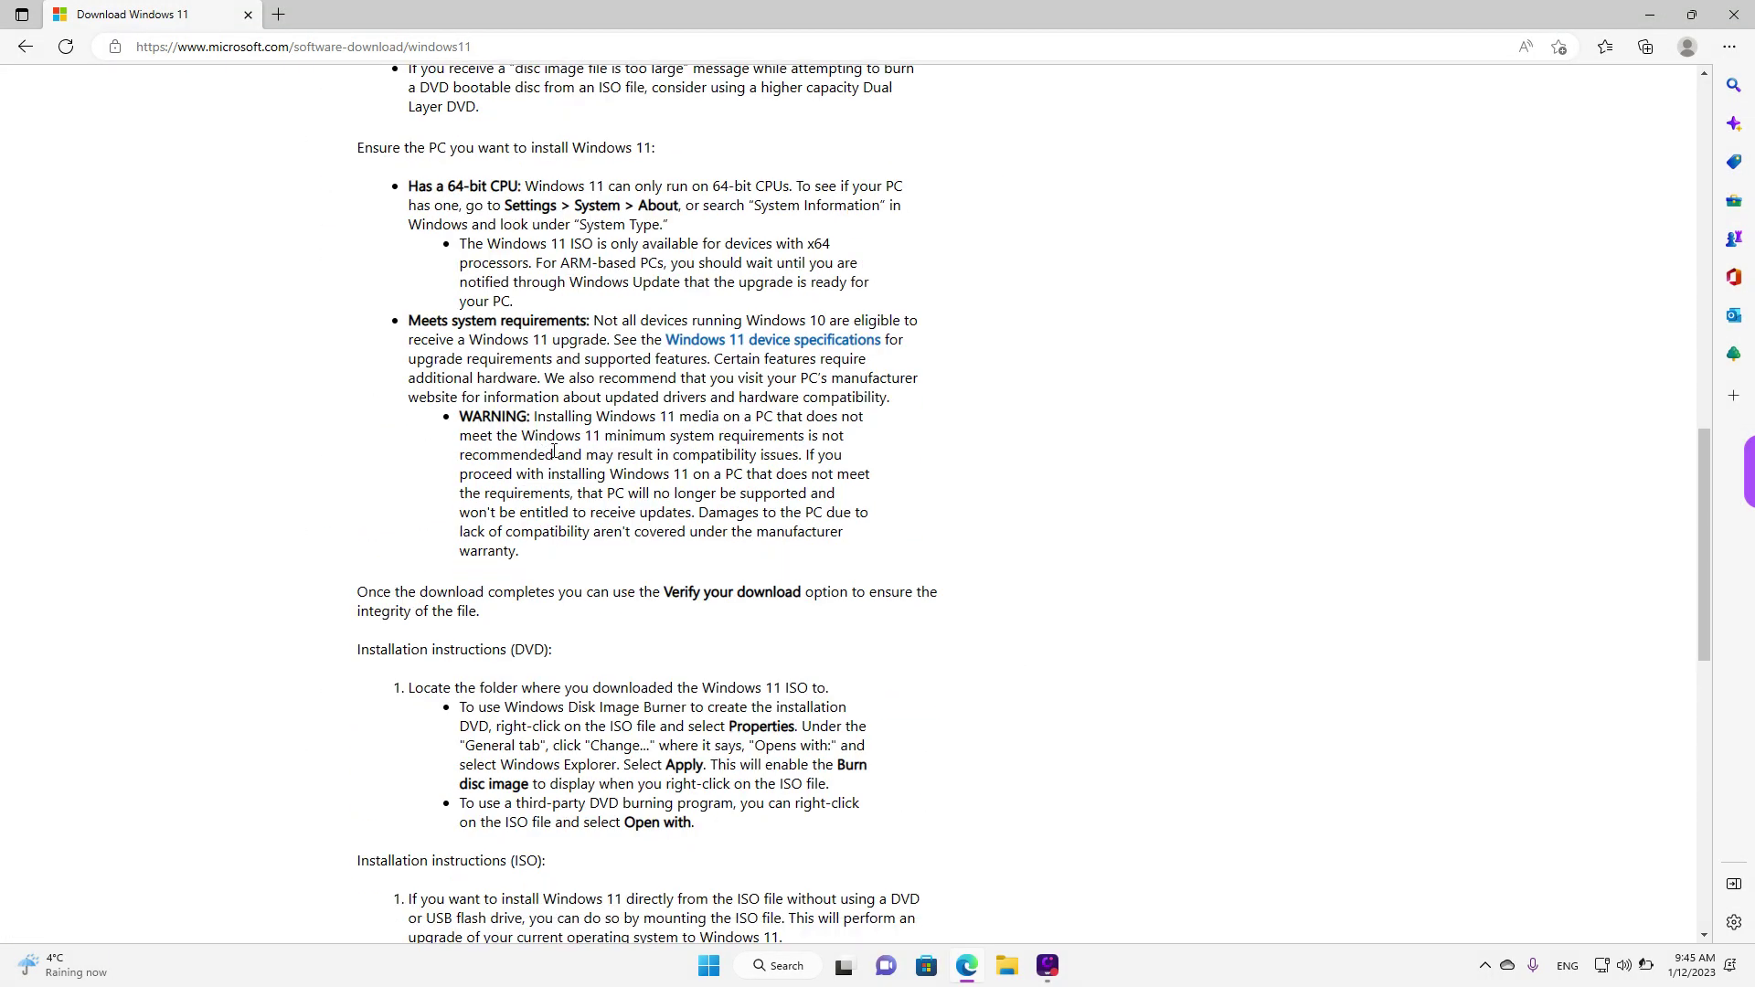
pyautogui.scroll(-2, 554, 450)
pyautogui.scroll(-2, 554, 450)
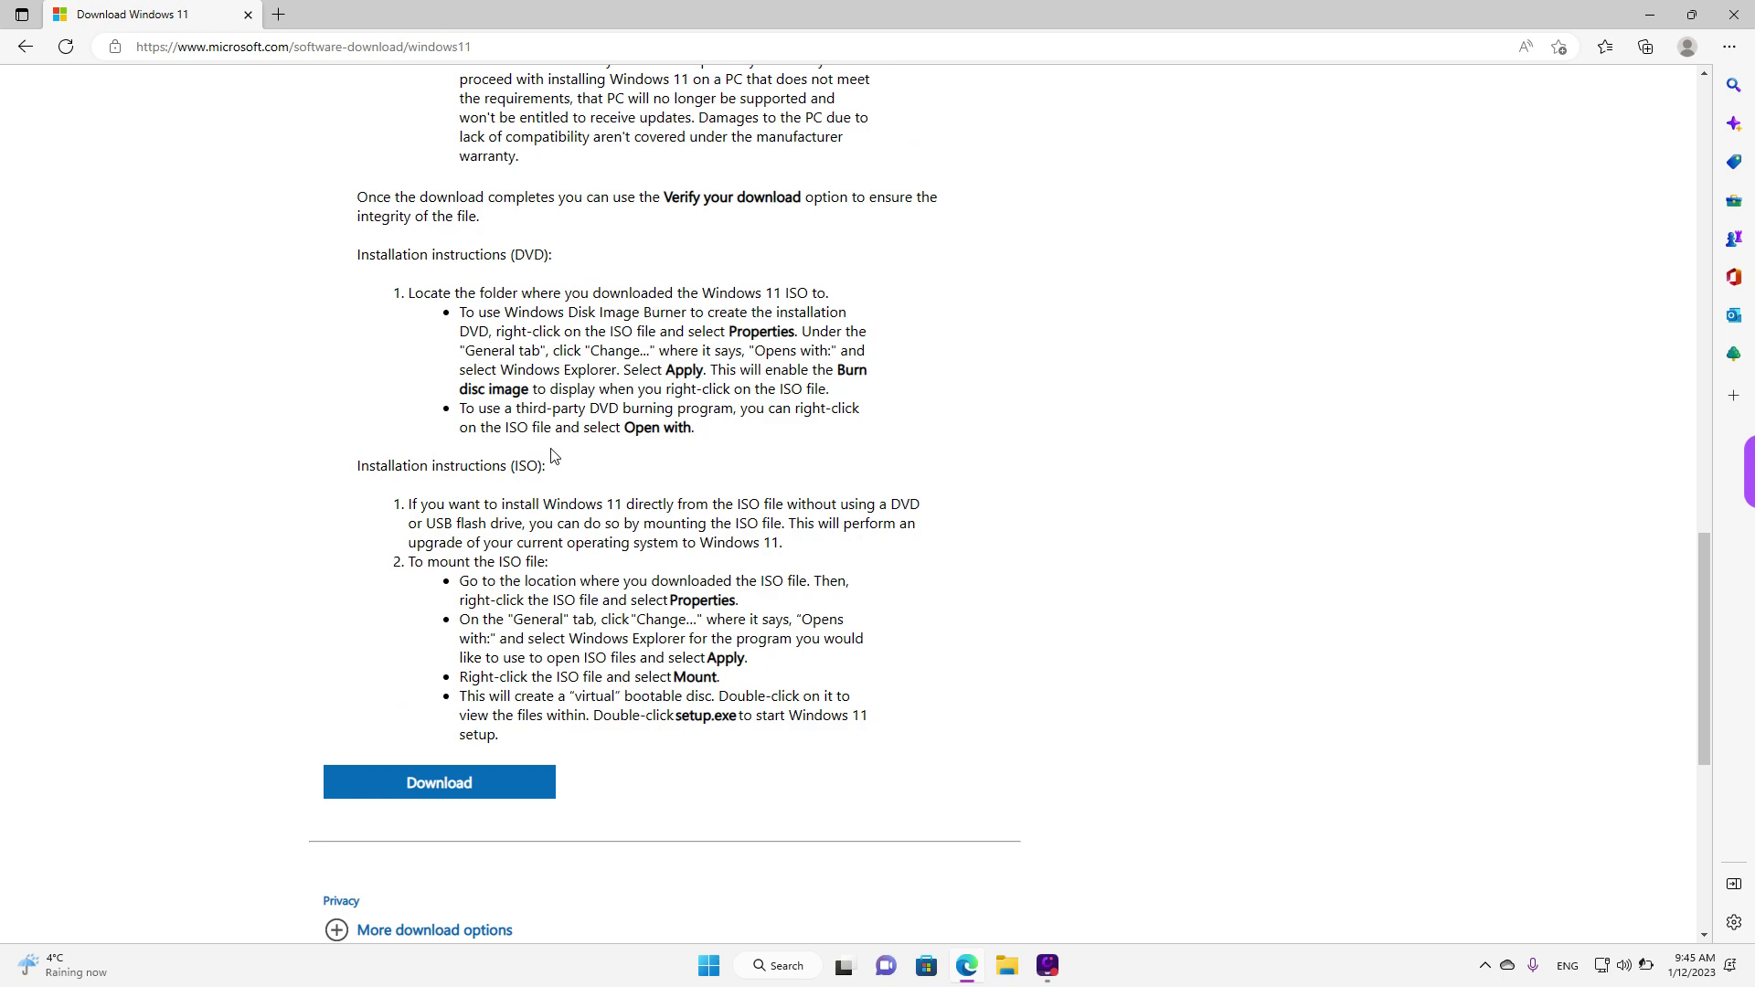
pyautogui.scroll(7, 554, 455)
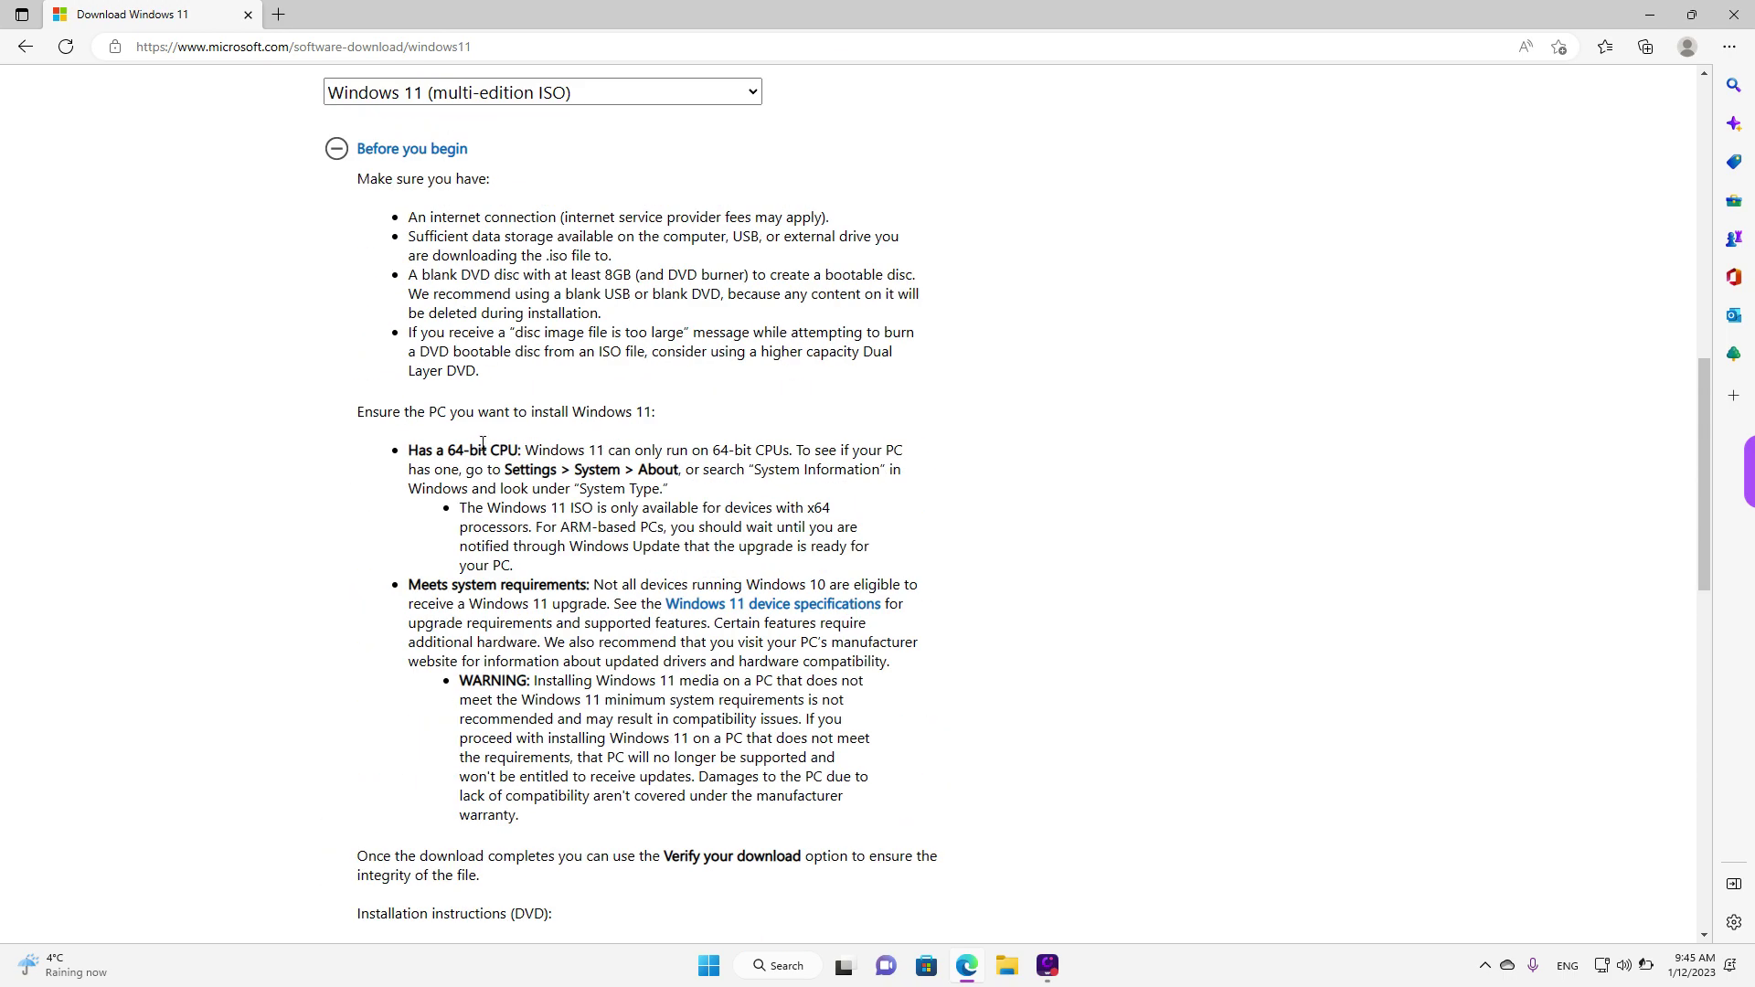
pyautogui.moveTo(409, 450); pyautogui.dragTo(526, 449)
pyautogui.click(667, 494)
# - Read the remaining ISO instructions, then collapse the Before you begin section
pyautogui.scroll(-6, 666, 494)
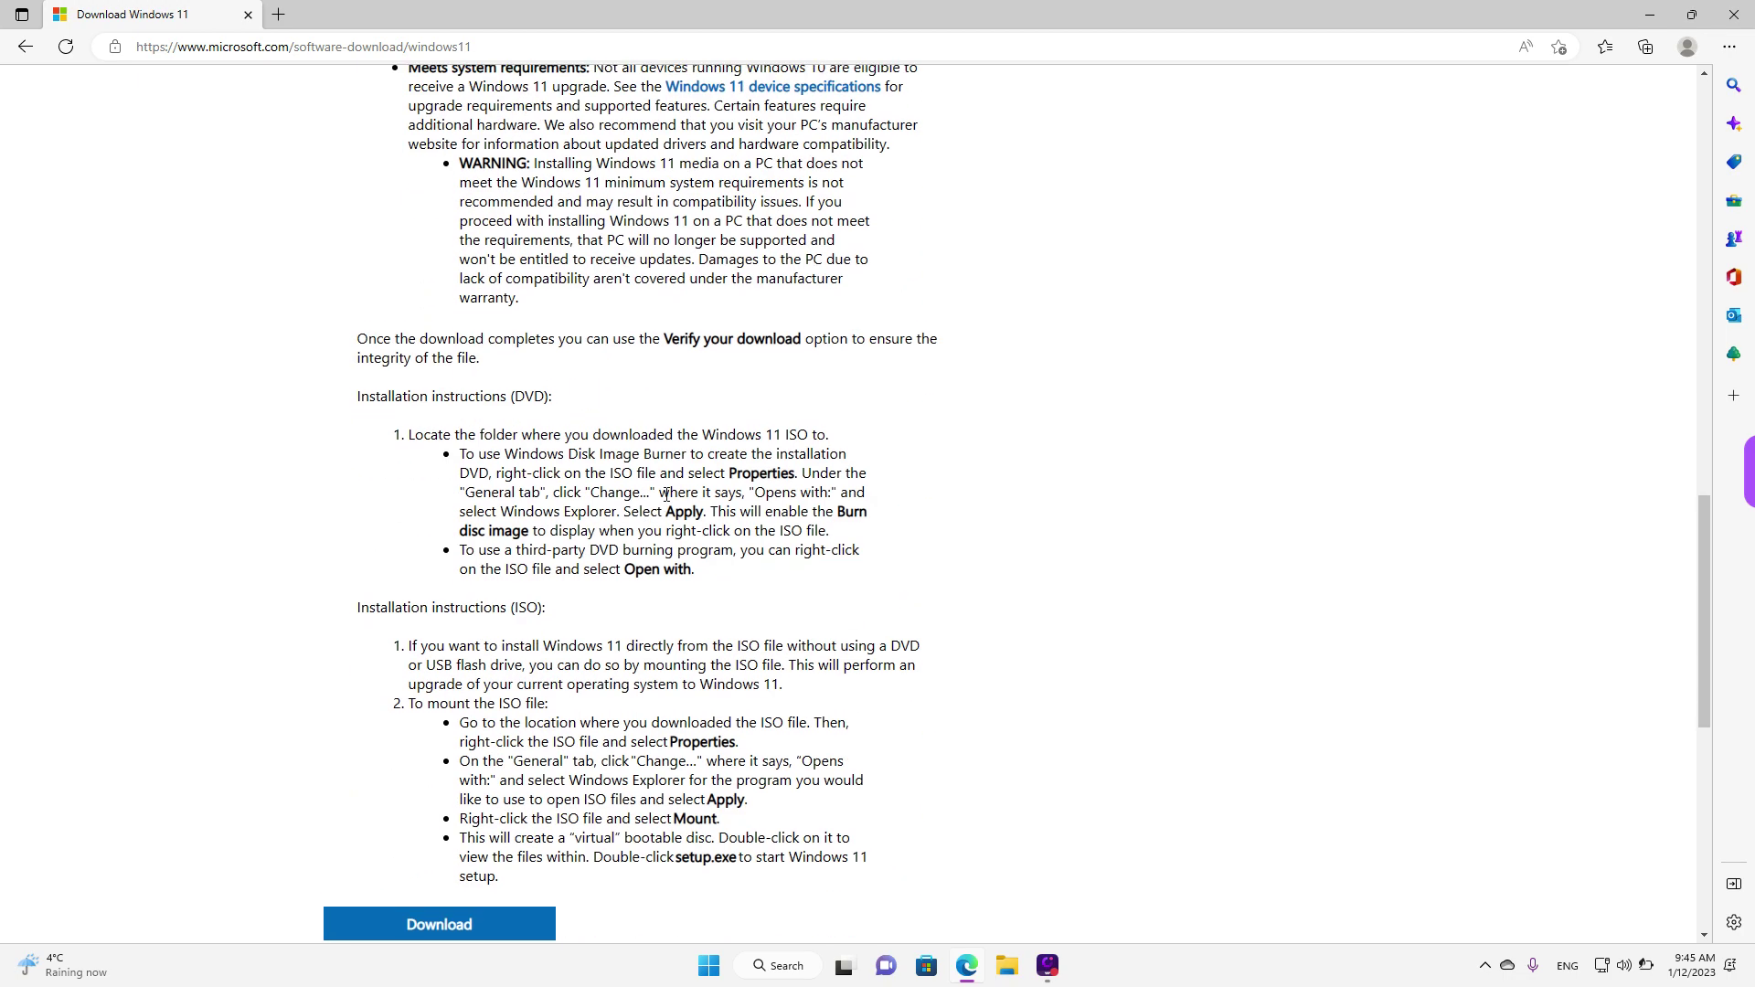
pyautogui.scroll(-3, 666, 494)
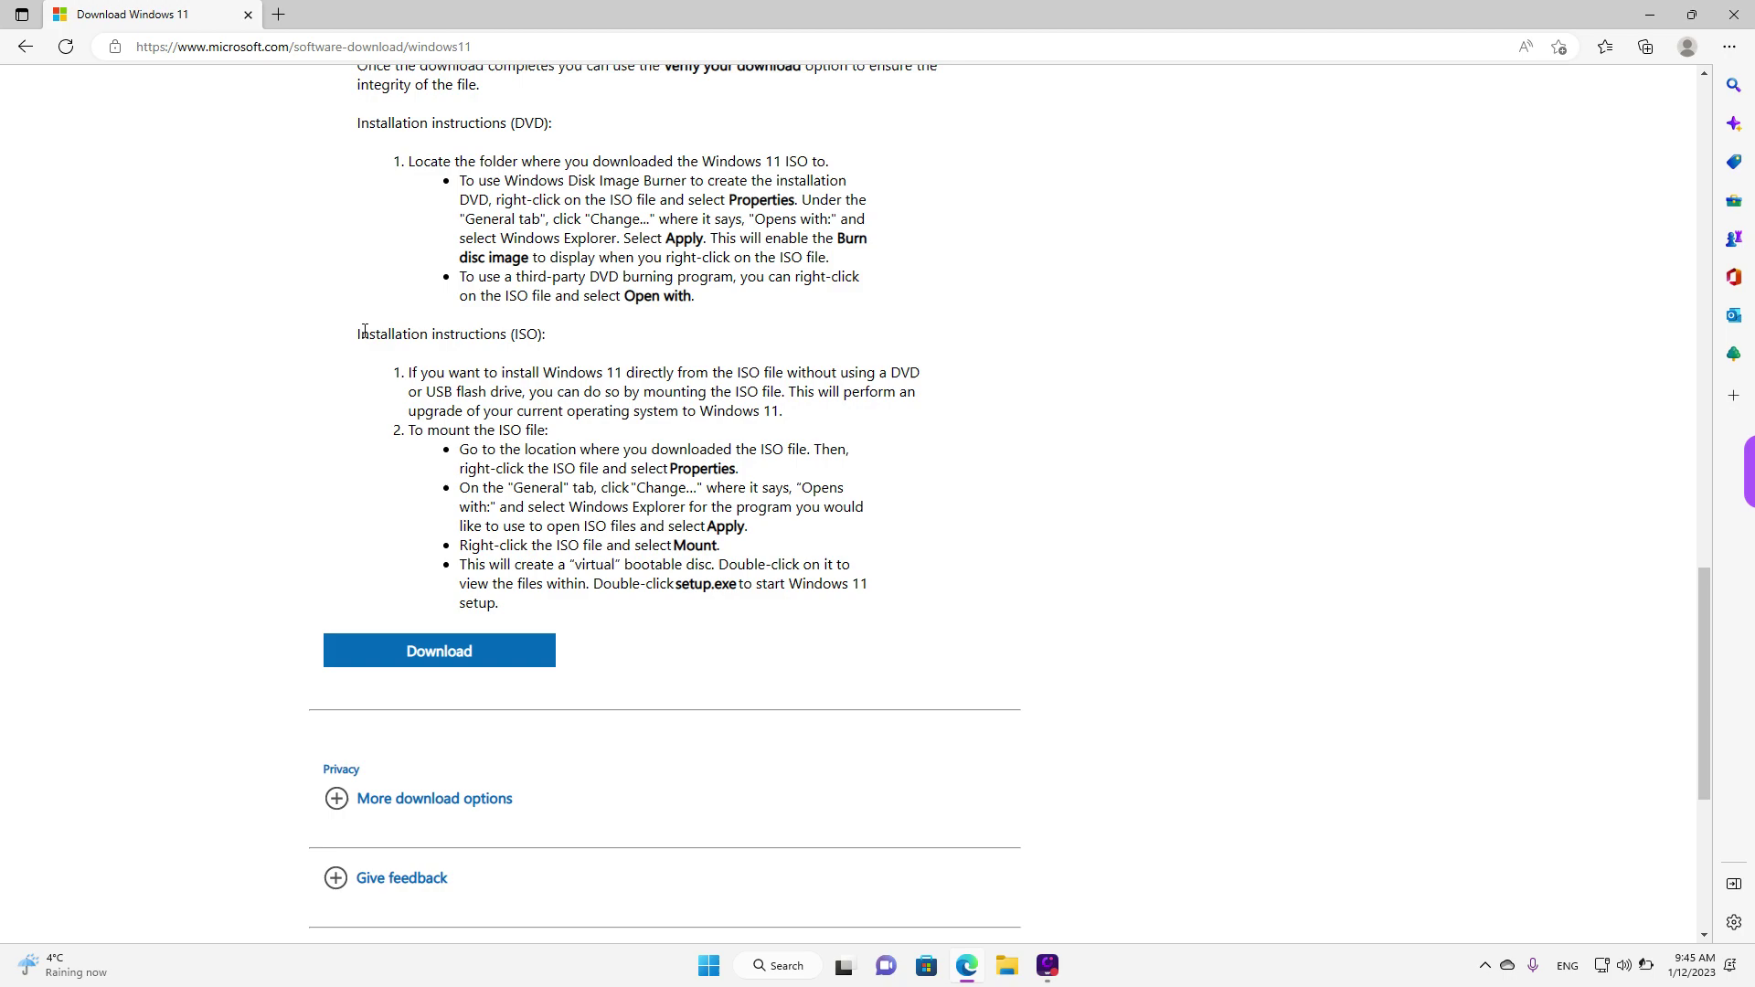
pyautogui.moveTo(361, 335); pyautogui.dragTo(732, 350)
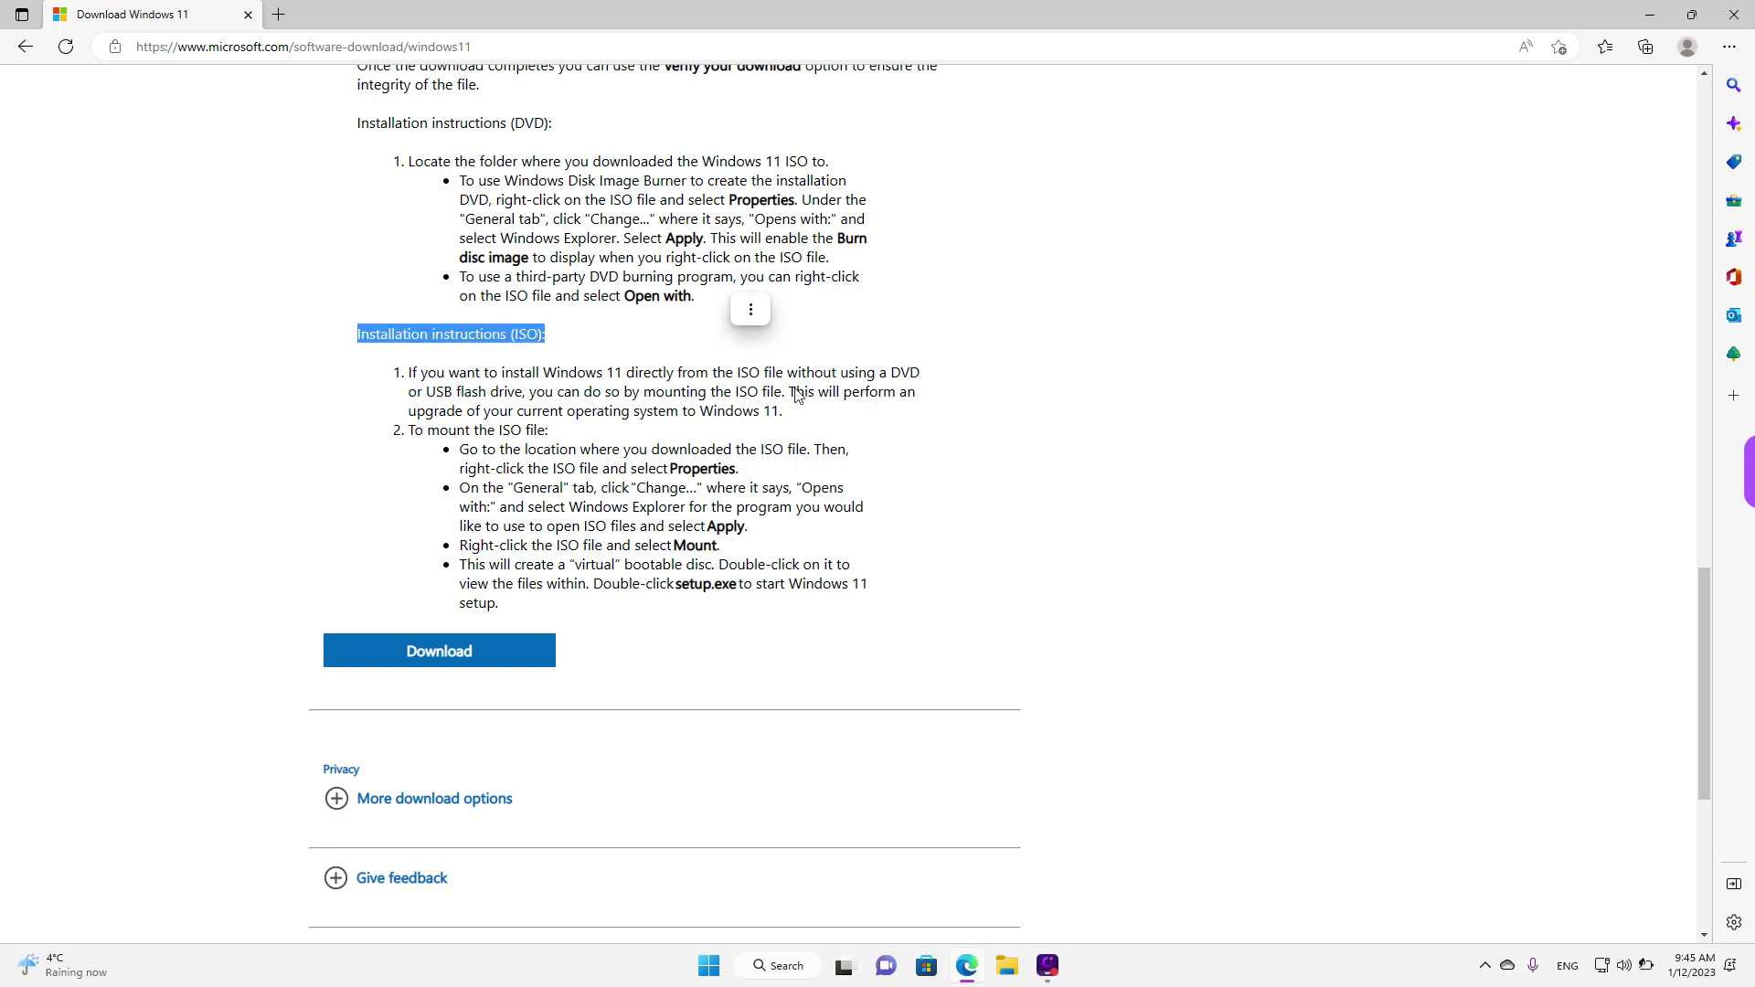
pyautogui.scroll(12, 757, 419)
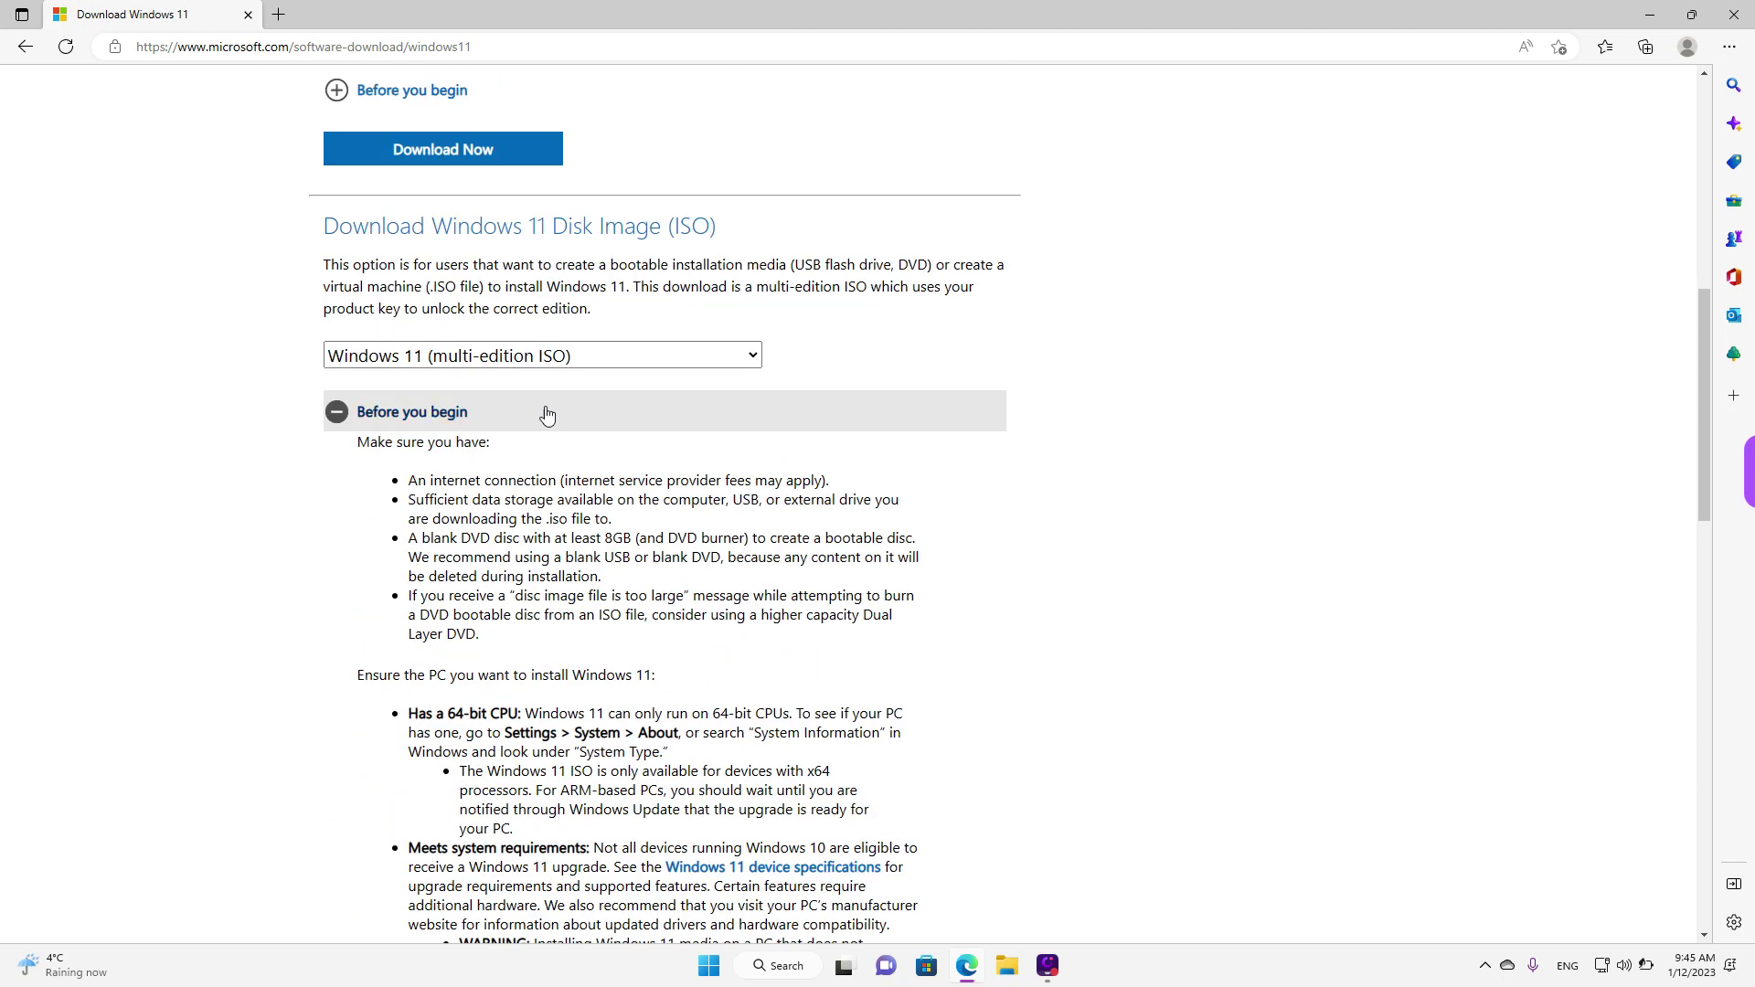
pyautogui.click(374, 416)
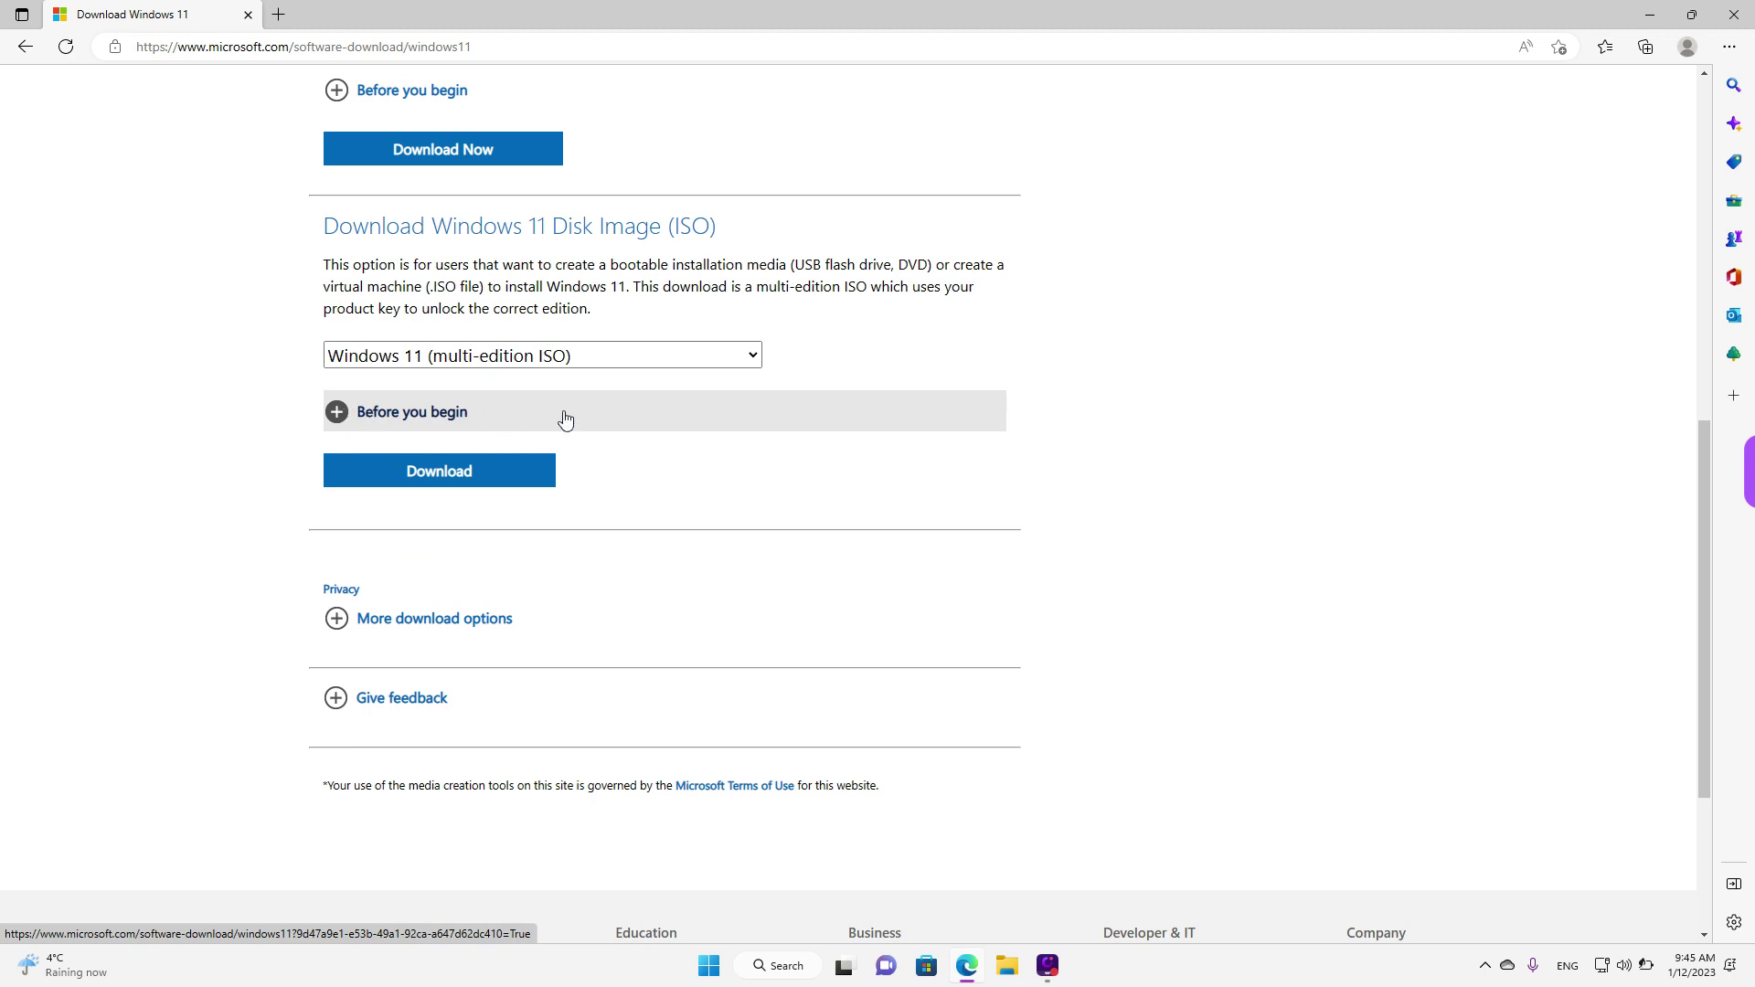
# - Request the multi-edition ISO, choose English International as product language, and confirm
pyautogui.click(446, 483)
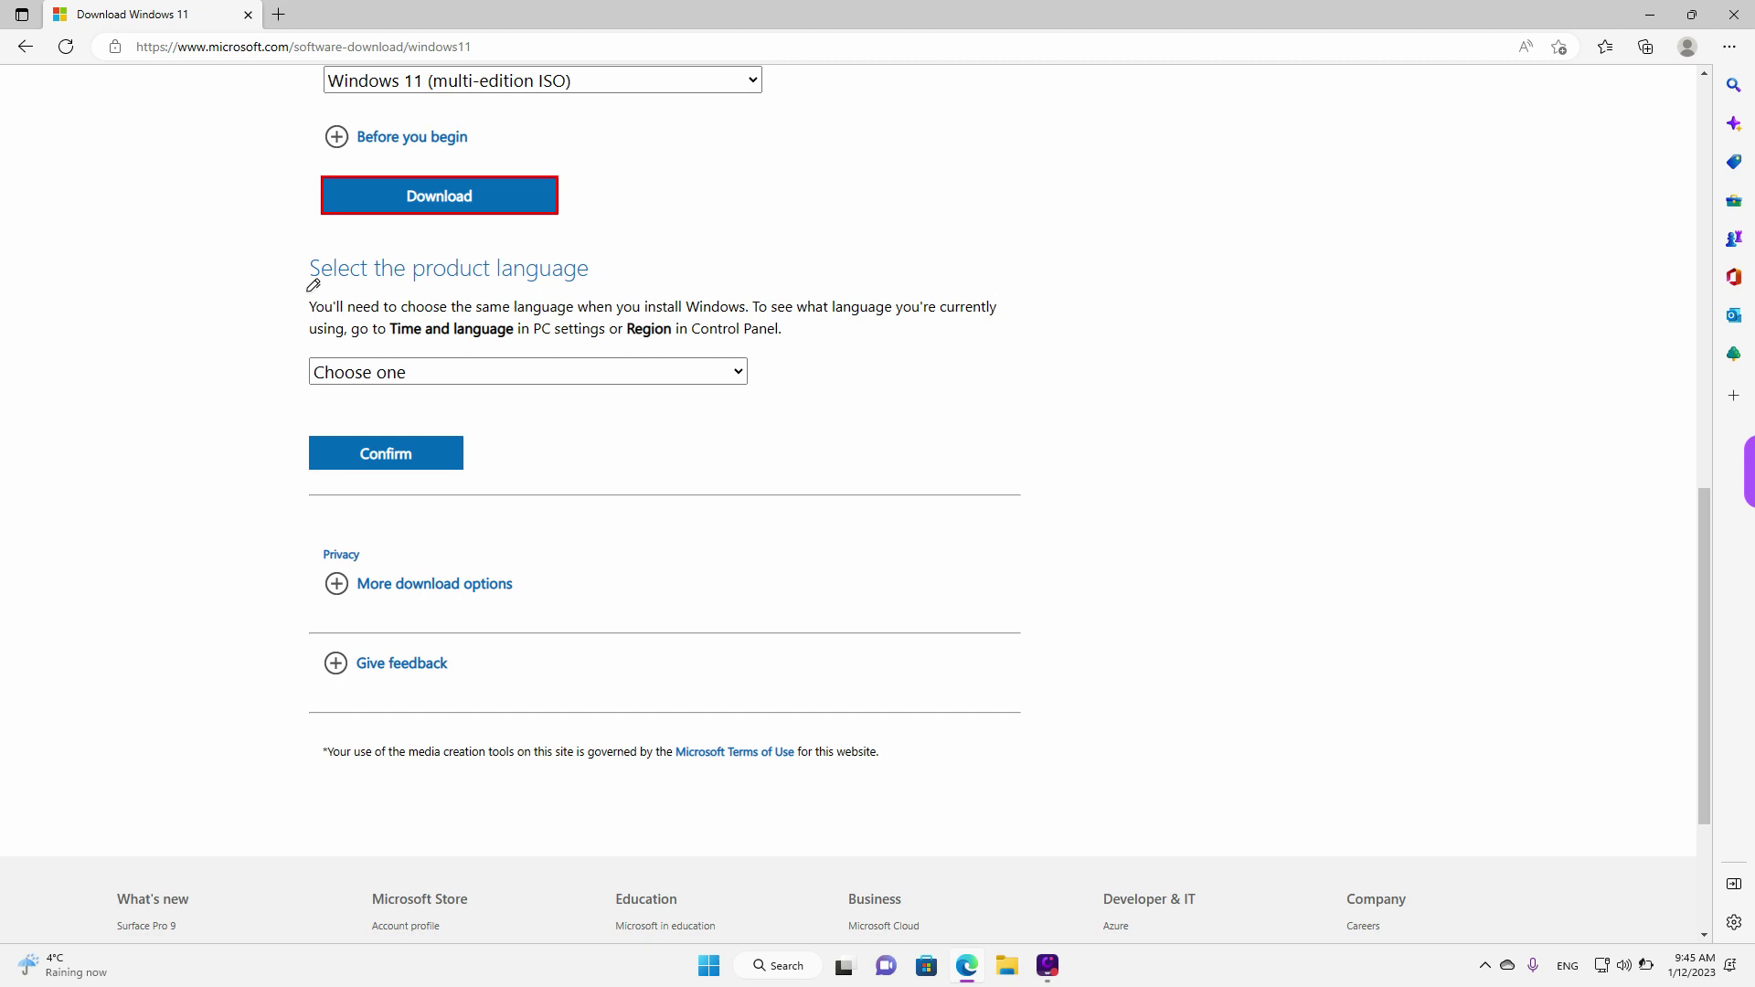
pyautogui.moveTo(304, 289); pyautogui.dragTo(596, 285)
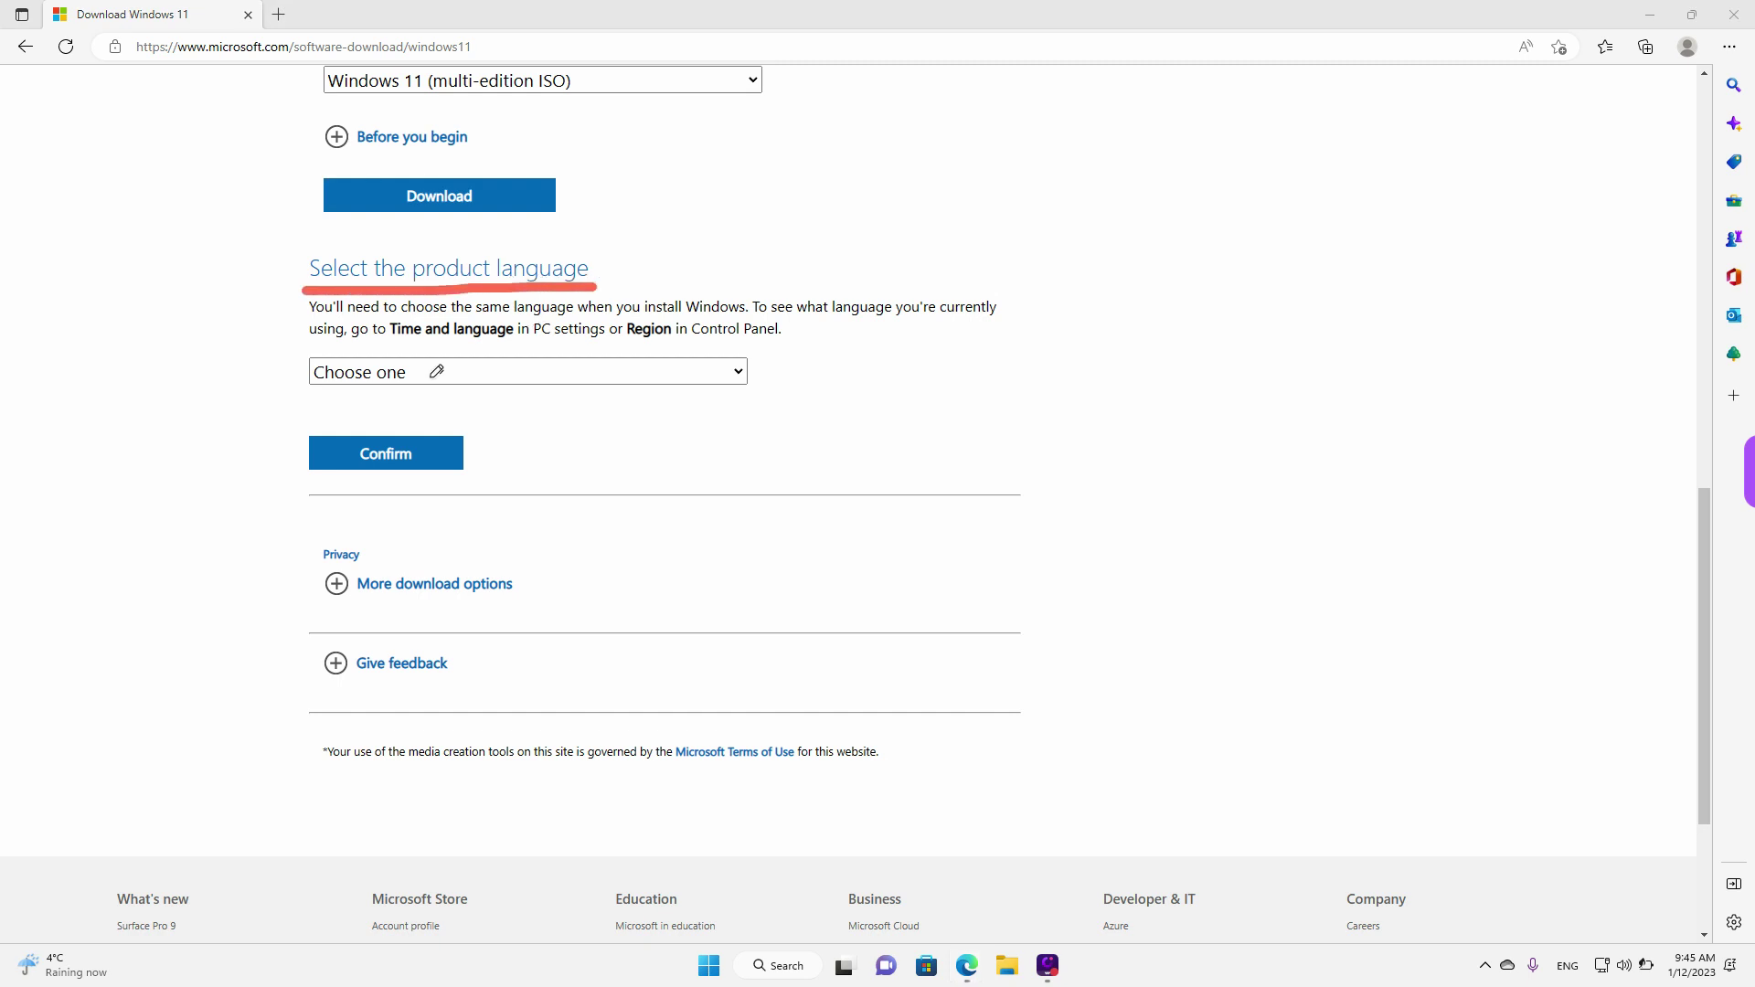
pyautogui.click(384, 382)
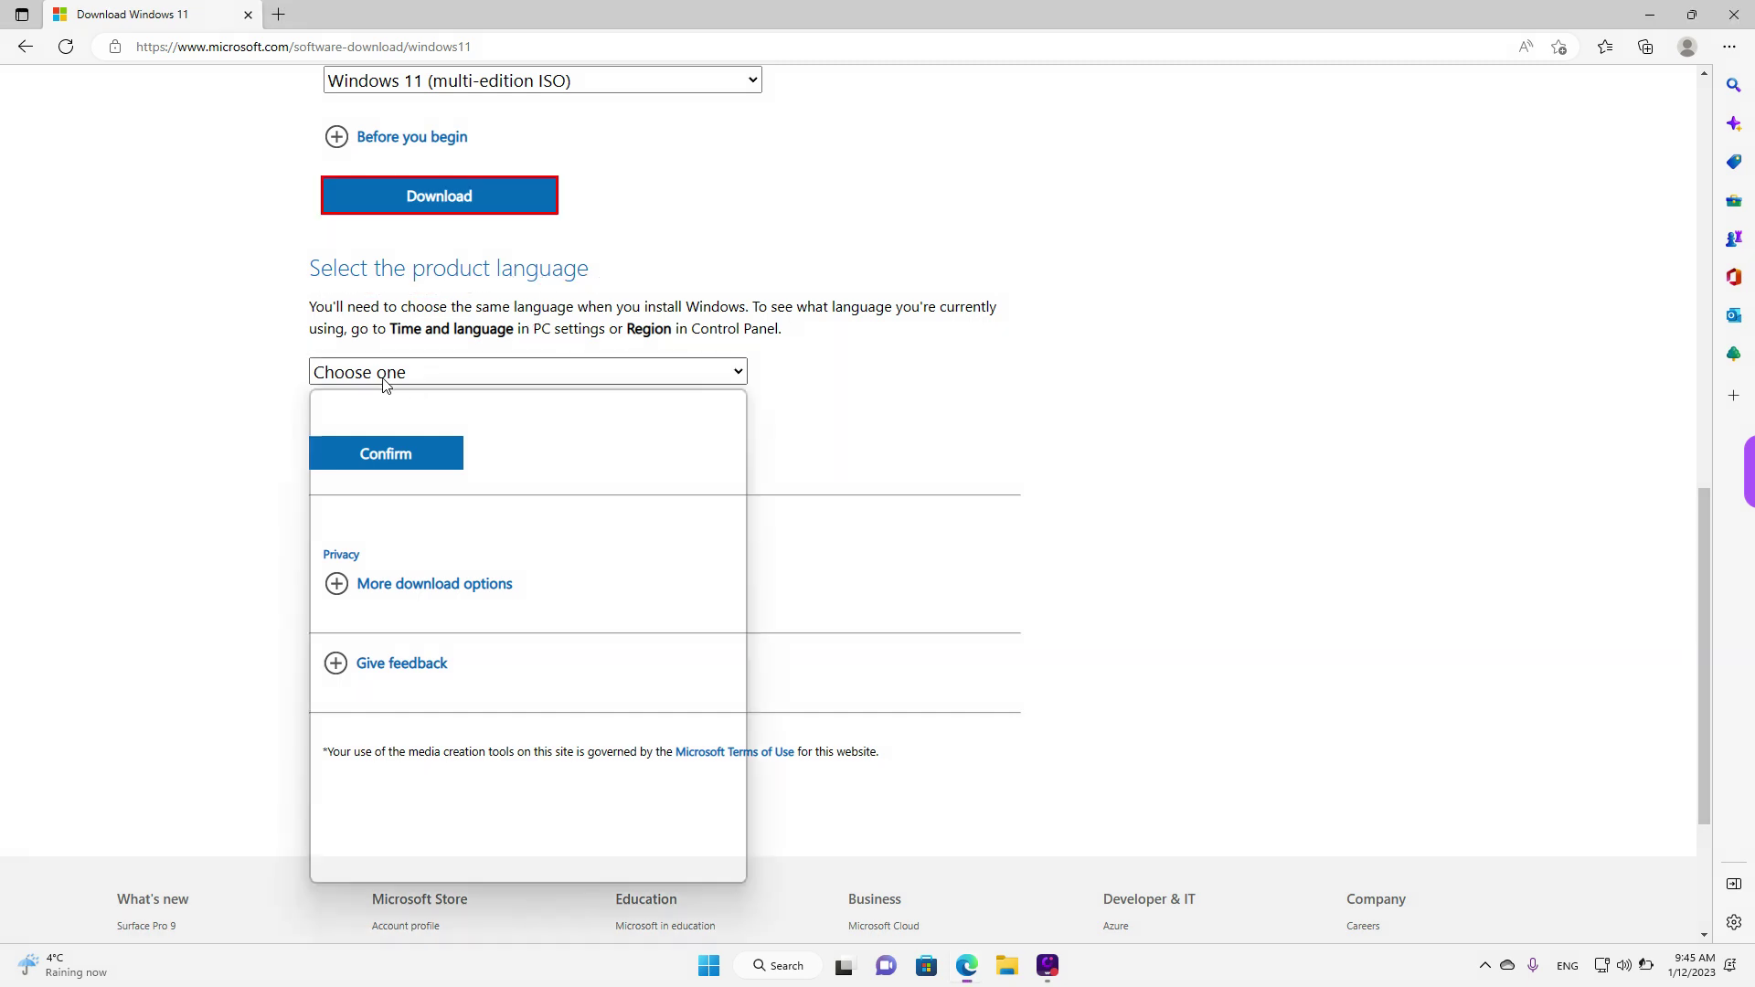
pyautogui.scroll(-5, 445, 514)
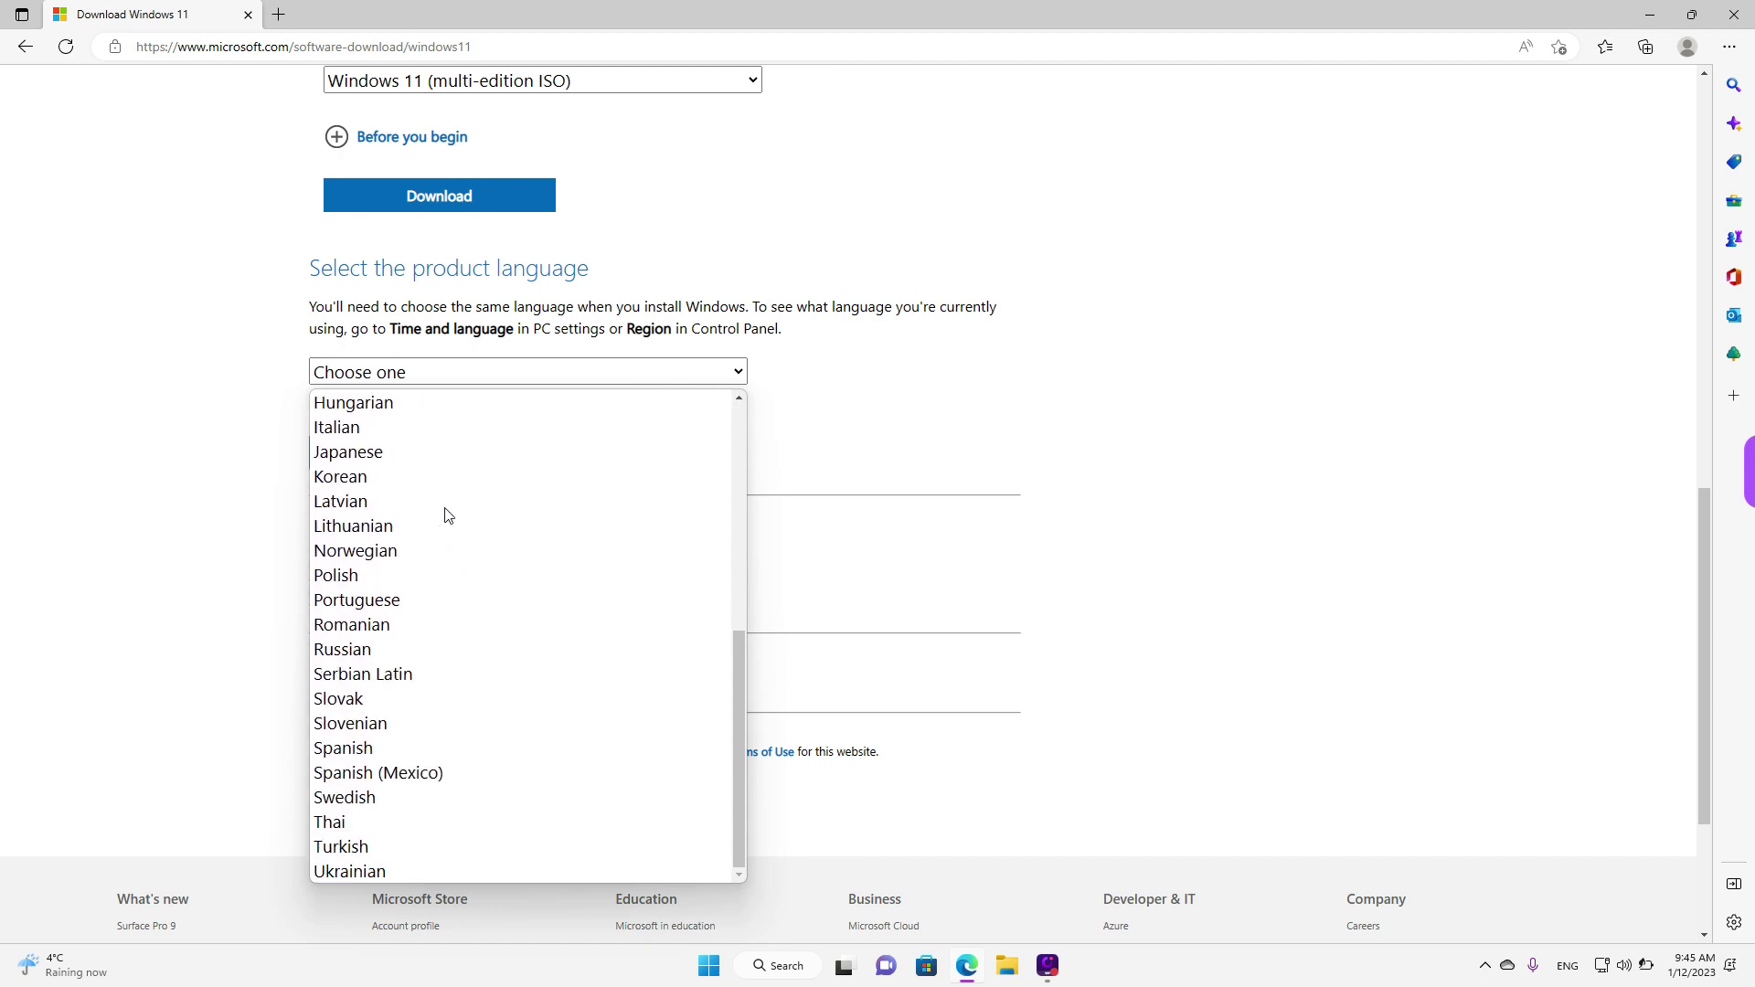
pyautogui.scroll(5, 448, 514)
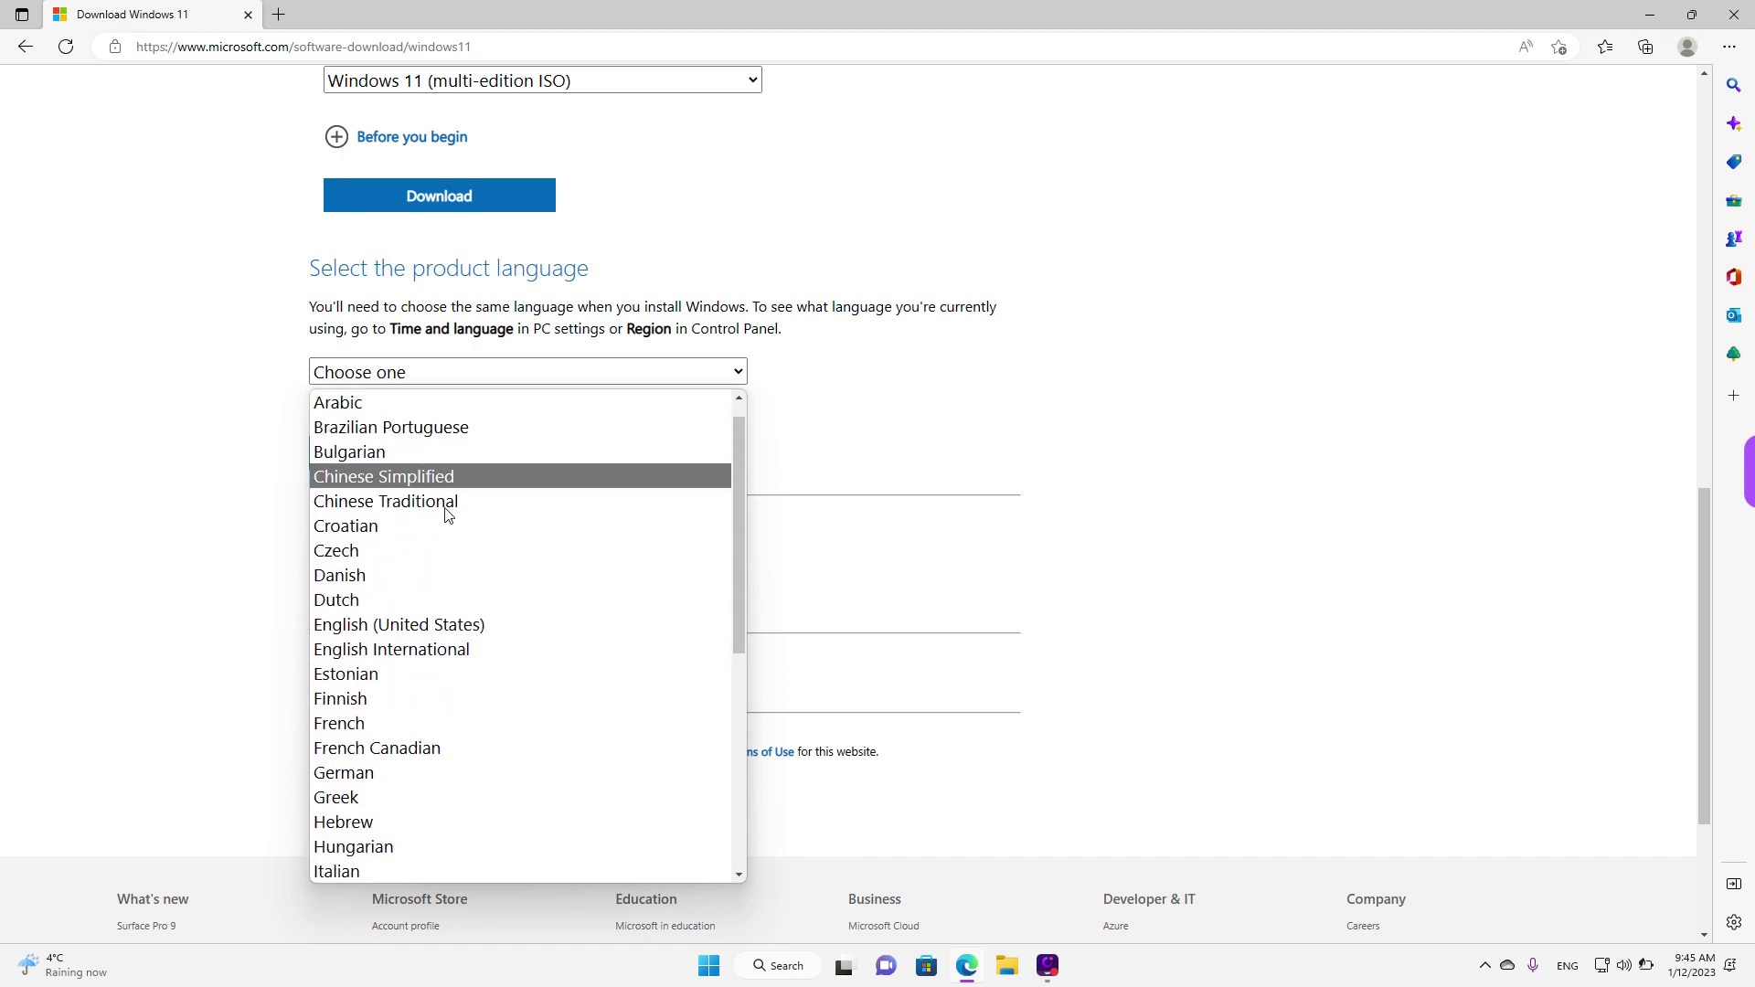
pyautogui.scroll(1, 448, 515)
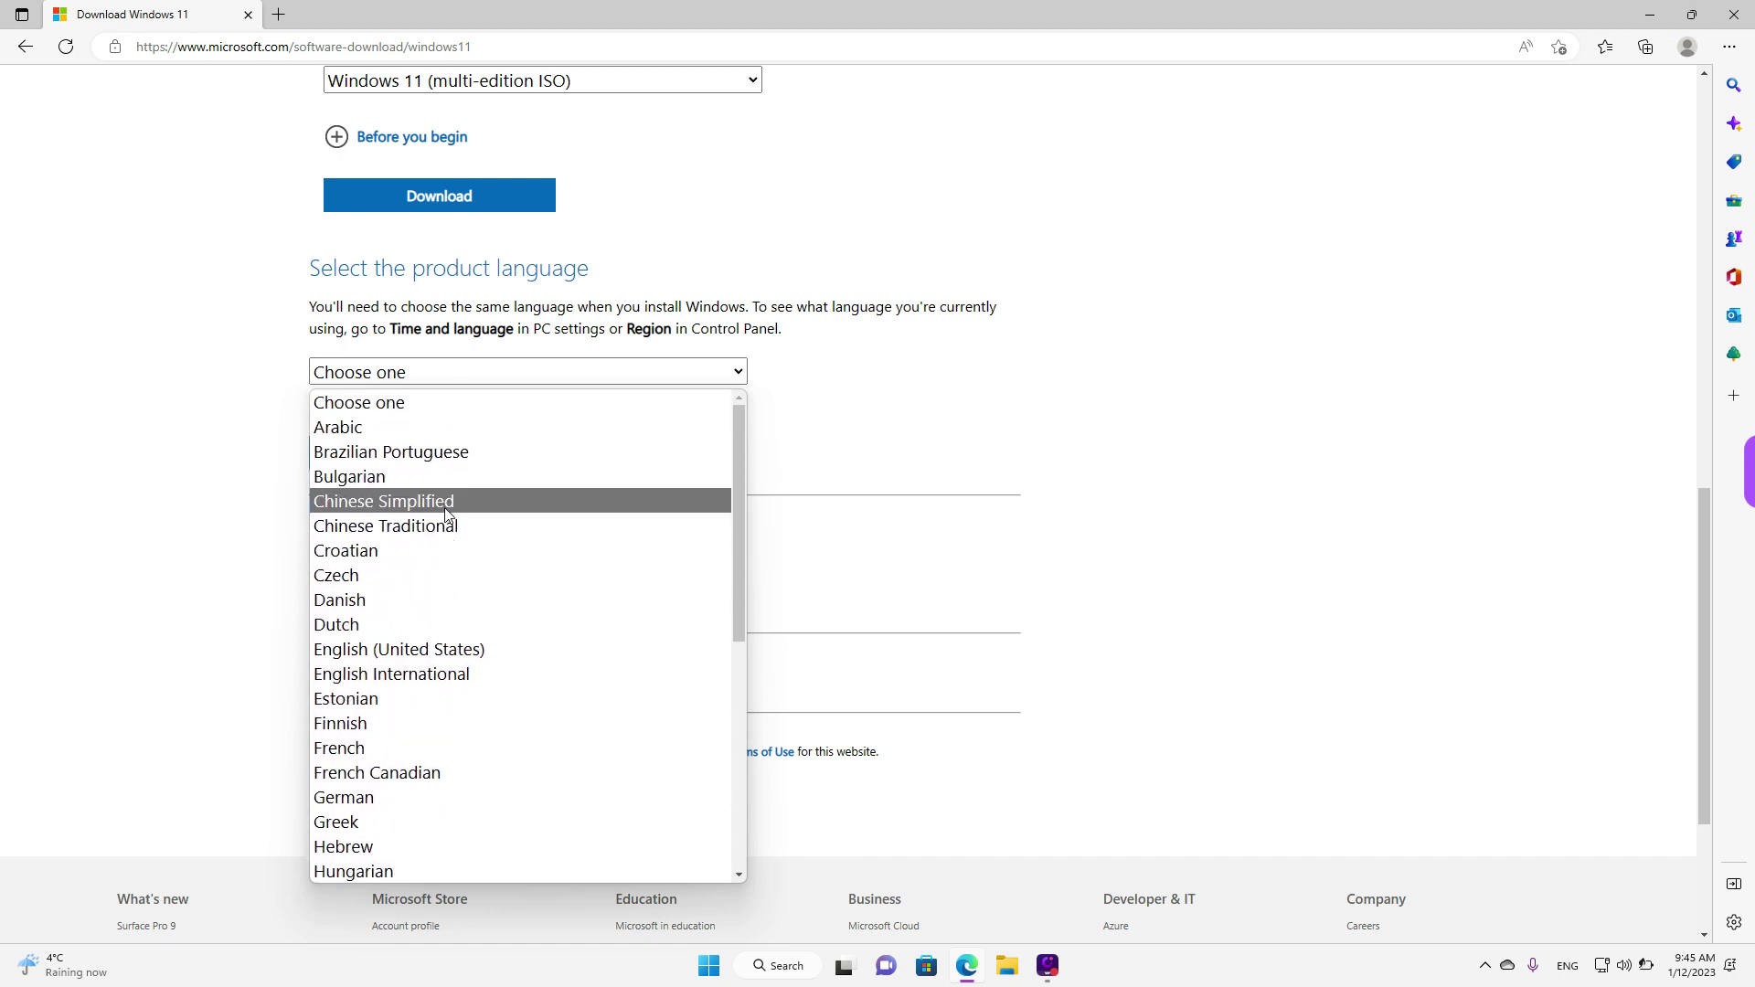
pyautogui.click(403, 676)
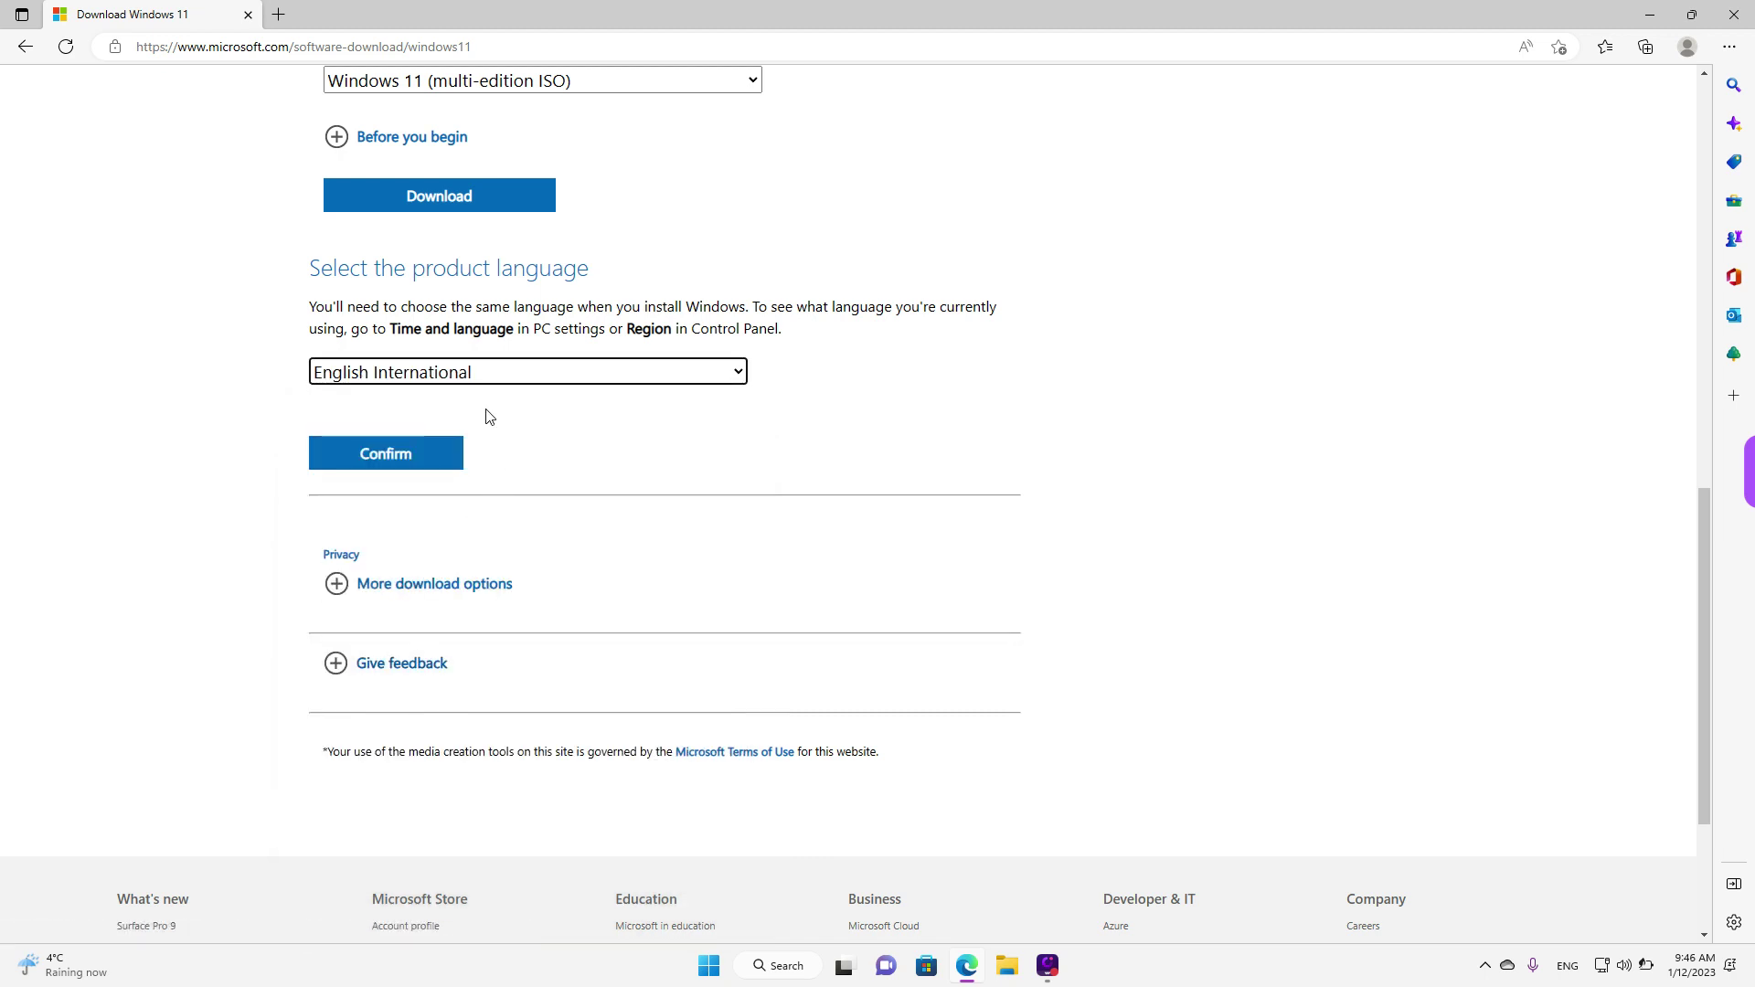
pyautogui.click(396, 454)
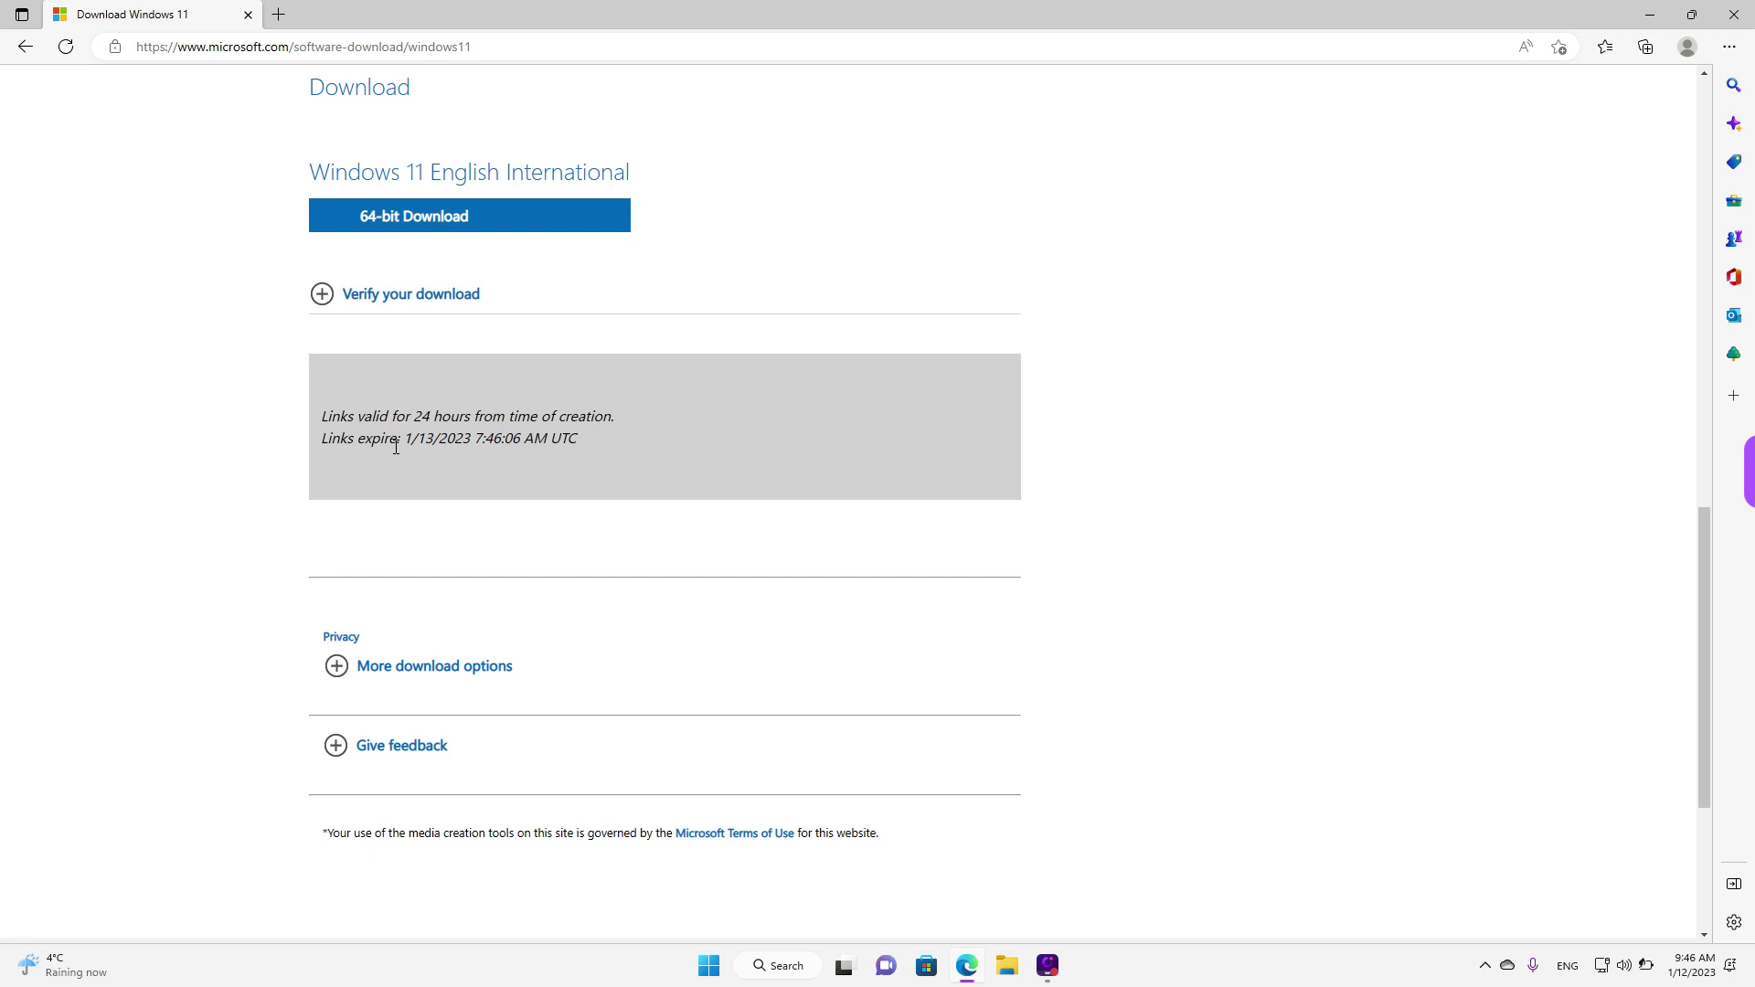
# - Start the 64-bit Download of the Windows 11 English International ISO
pyautogui.scroll(1, 321, 329)
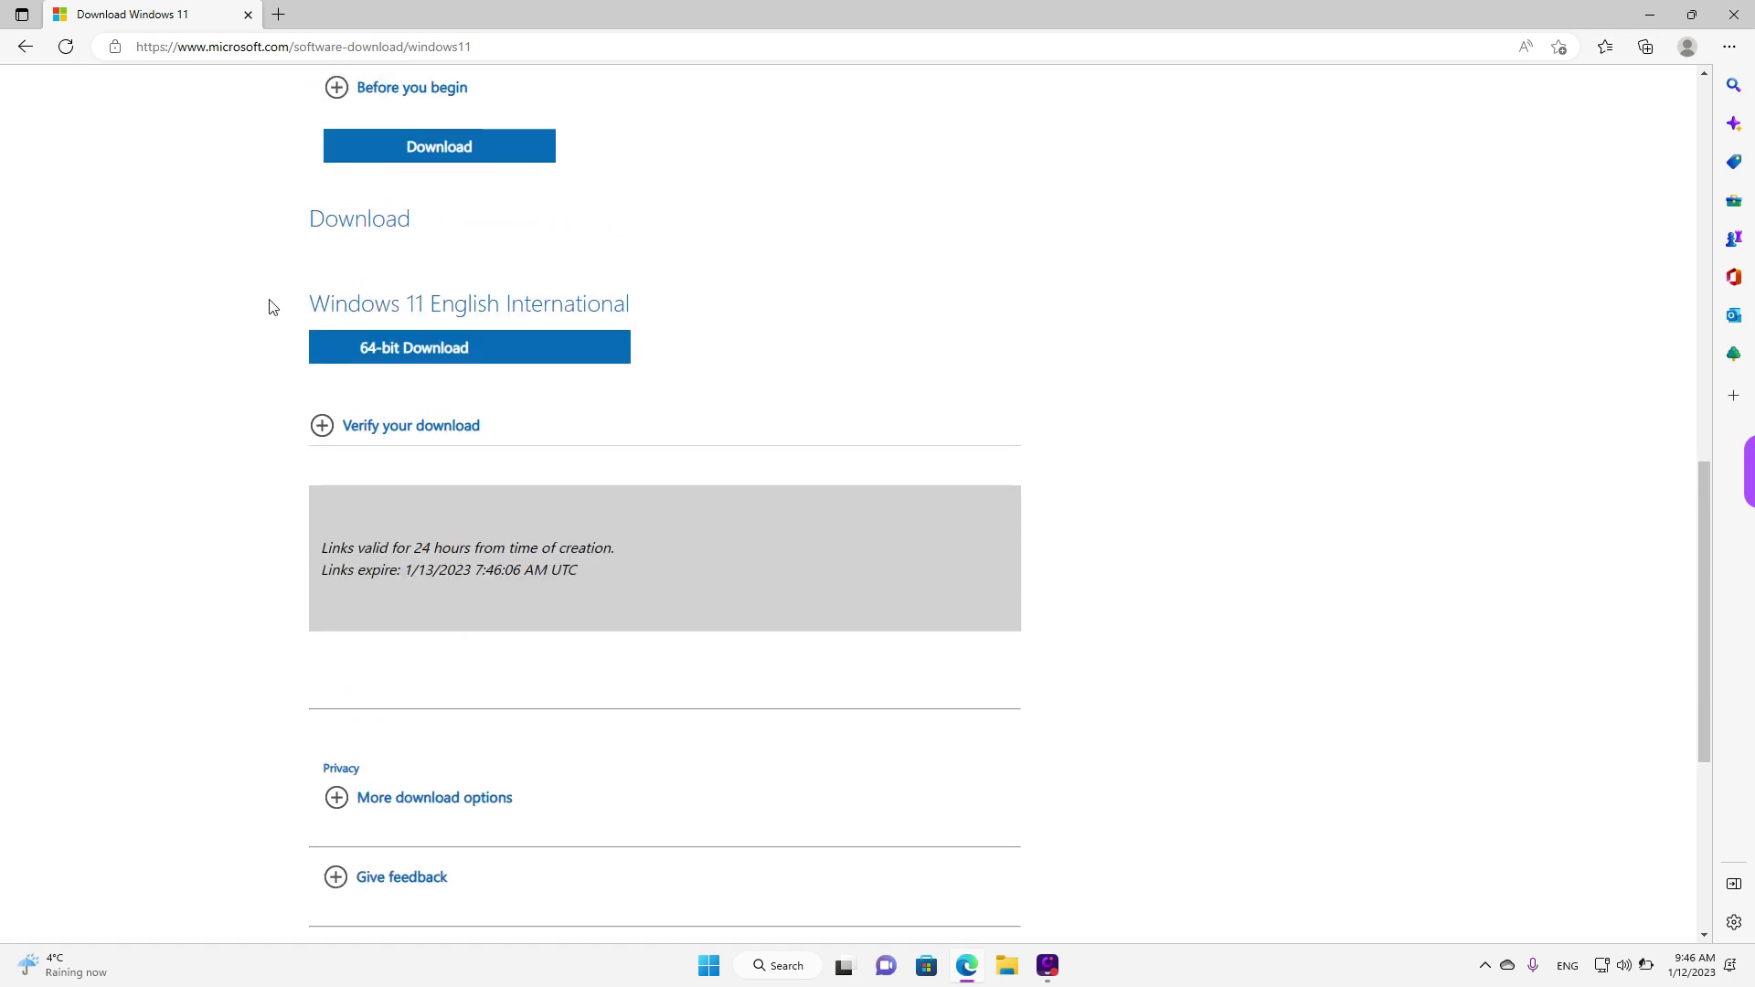
pyautogui.moveTo(253, 276)
pyautogui.mouseDown()
pyautogui.moveTo(236, 377)
pyautogui.moveTo(705, 385)
pyautogui.moveTo(697, 258)
pyautogui.moveTo(463, 247)
pyautogui.moveTo(258, 277)
pyautogui.mouseUp()
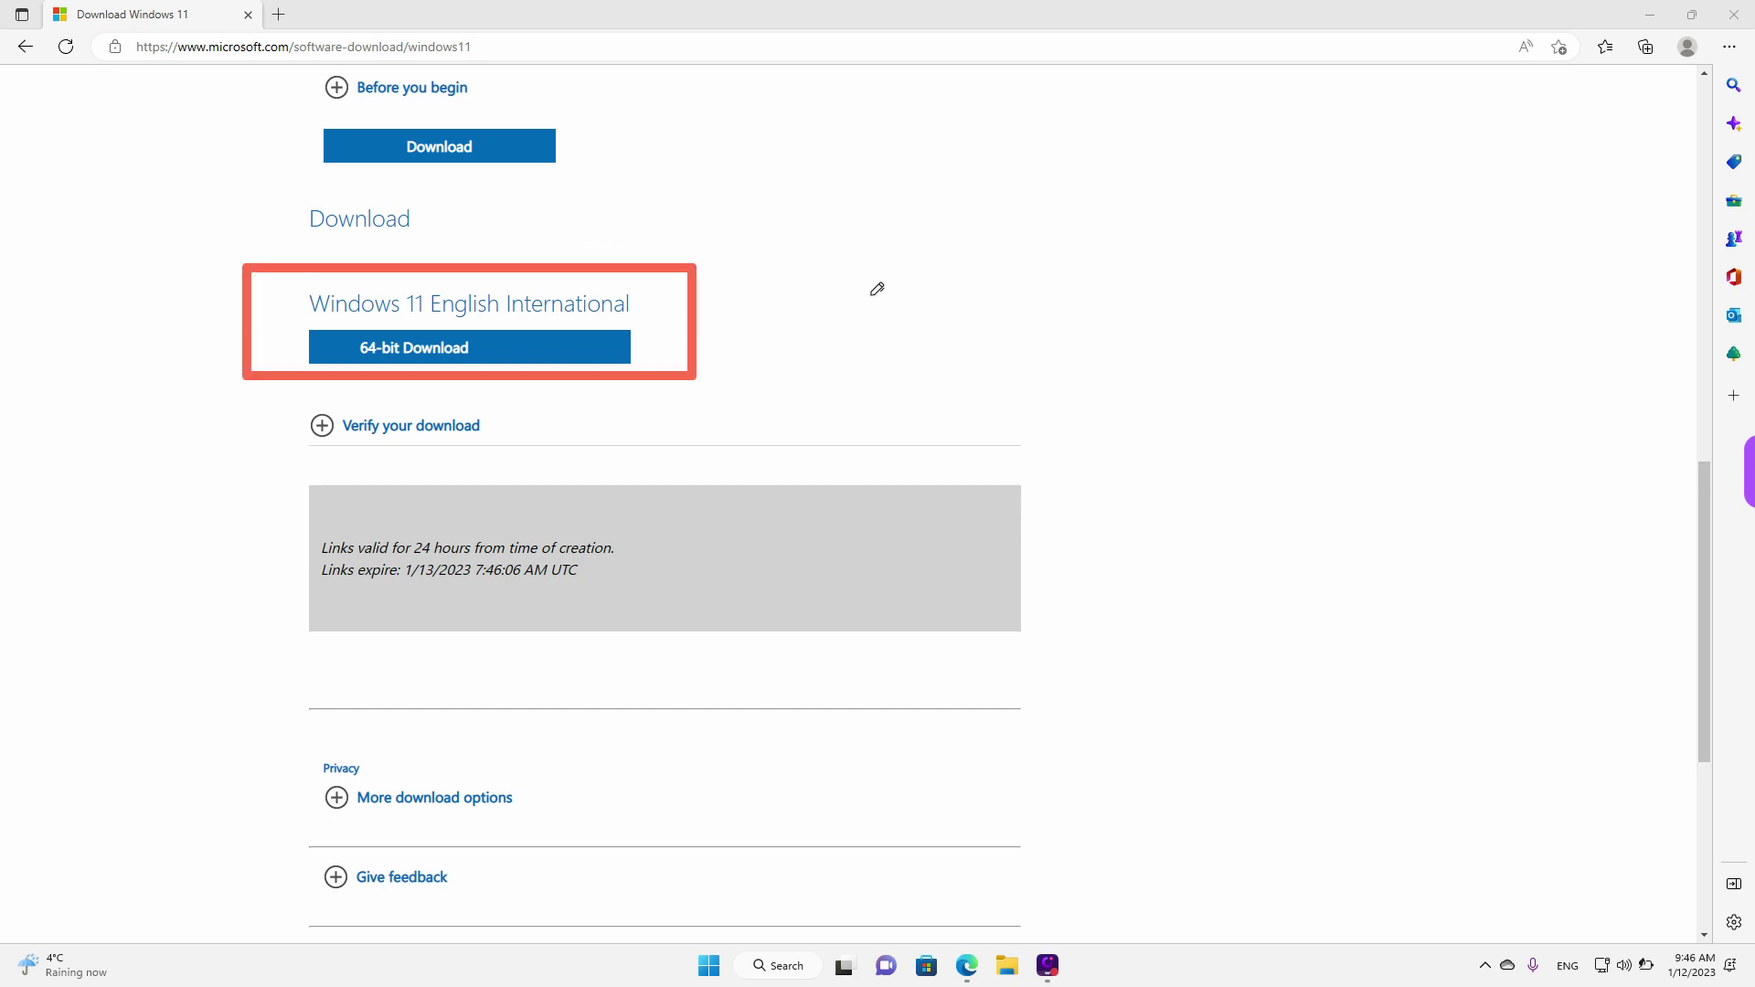
pyautogui.click(500, 356)
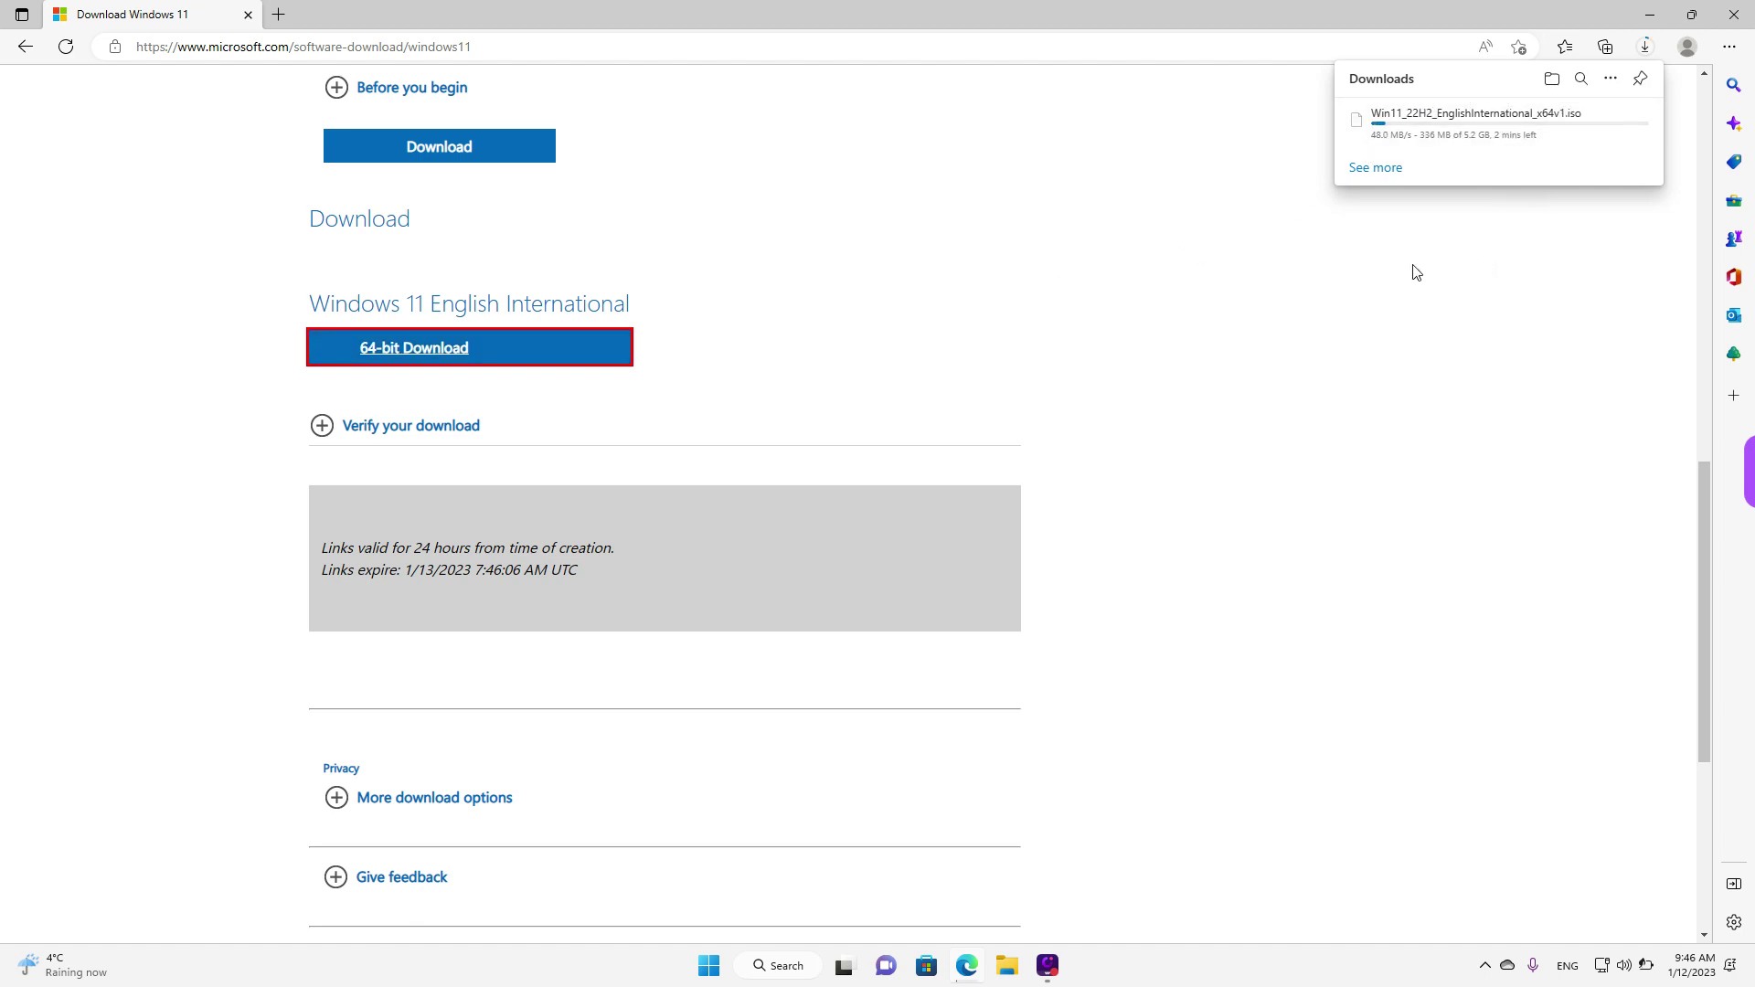
# - Dismiss the Downloads flyout and clear the heading selection on the page
pyautogui.click(923, 313)
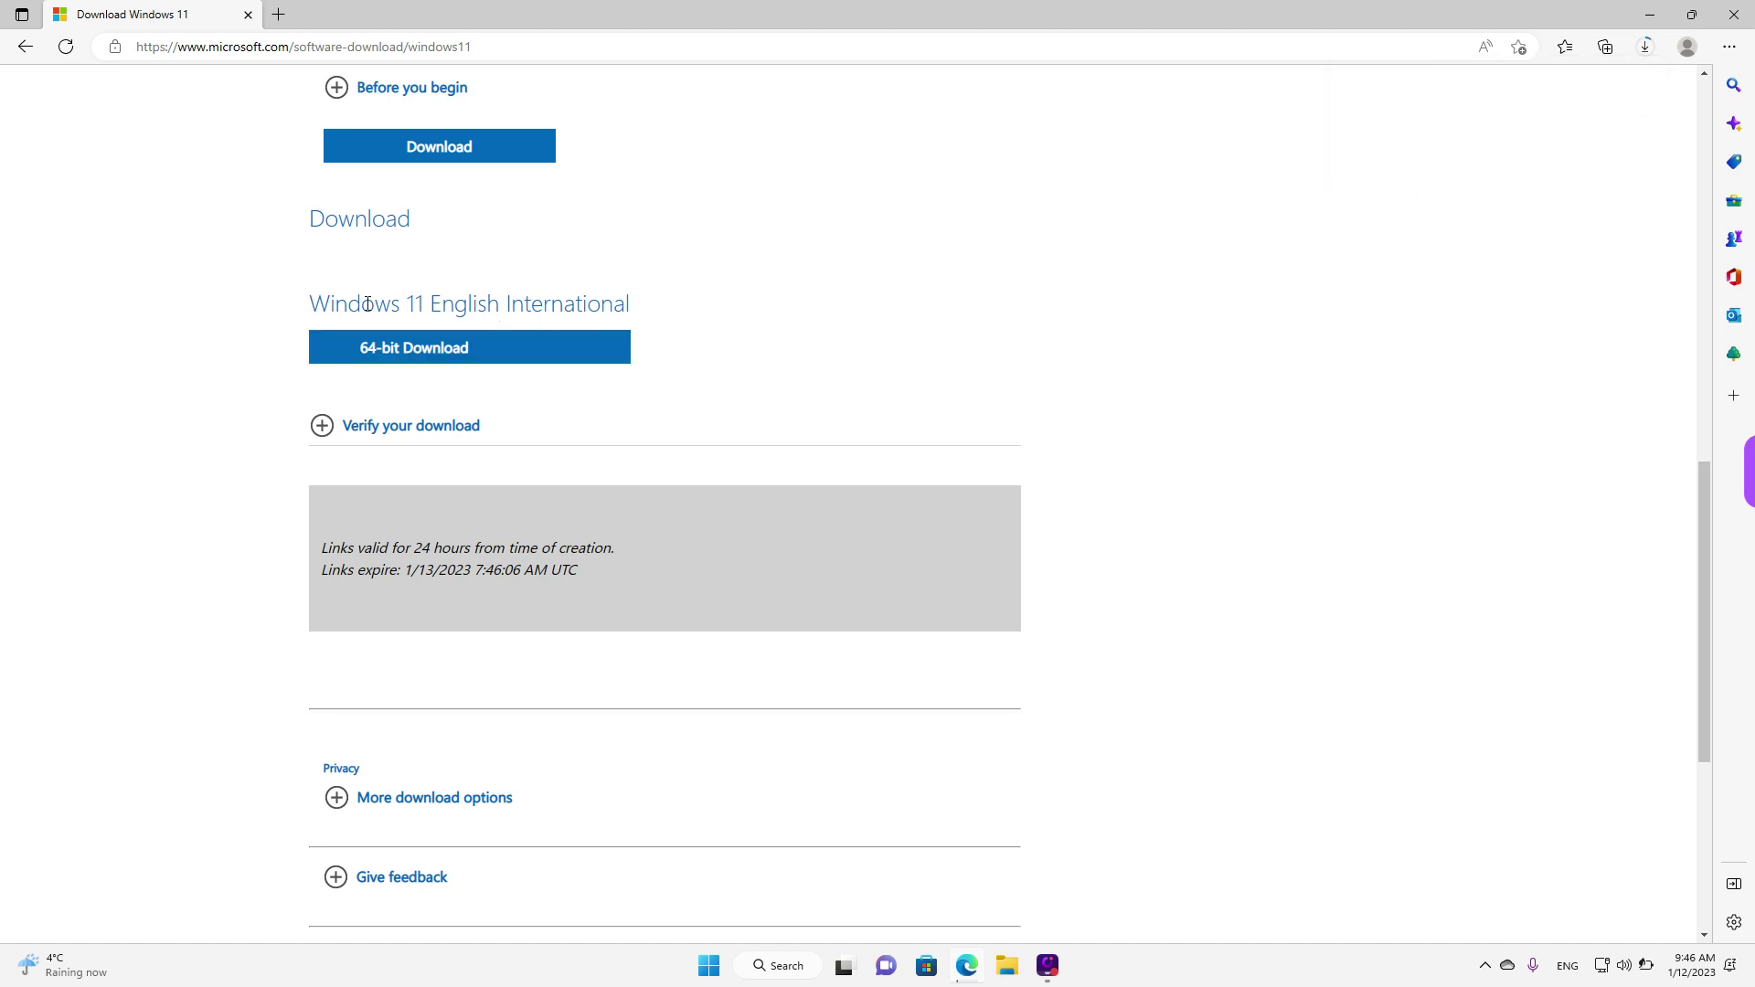
pyautogui.moveTo(314, 304); pyautogui.dragTo(662, 301)
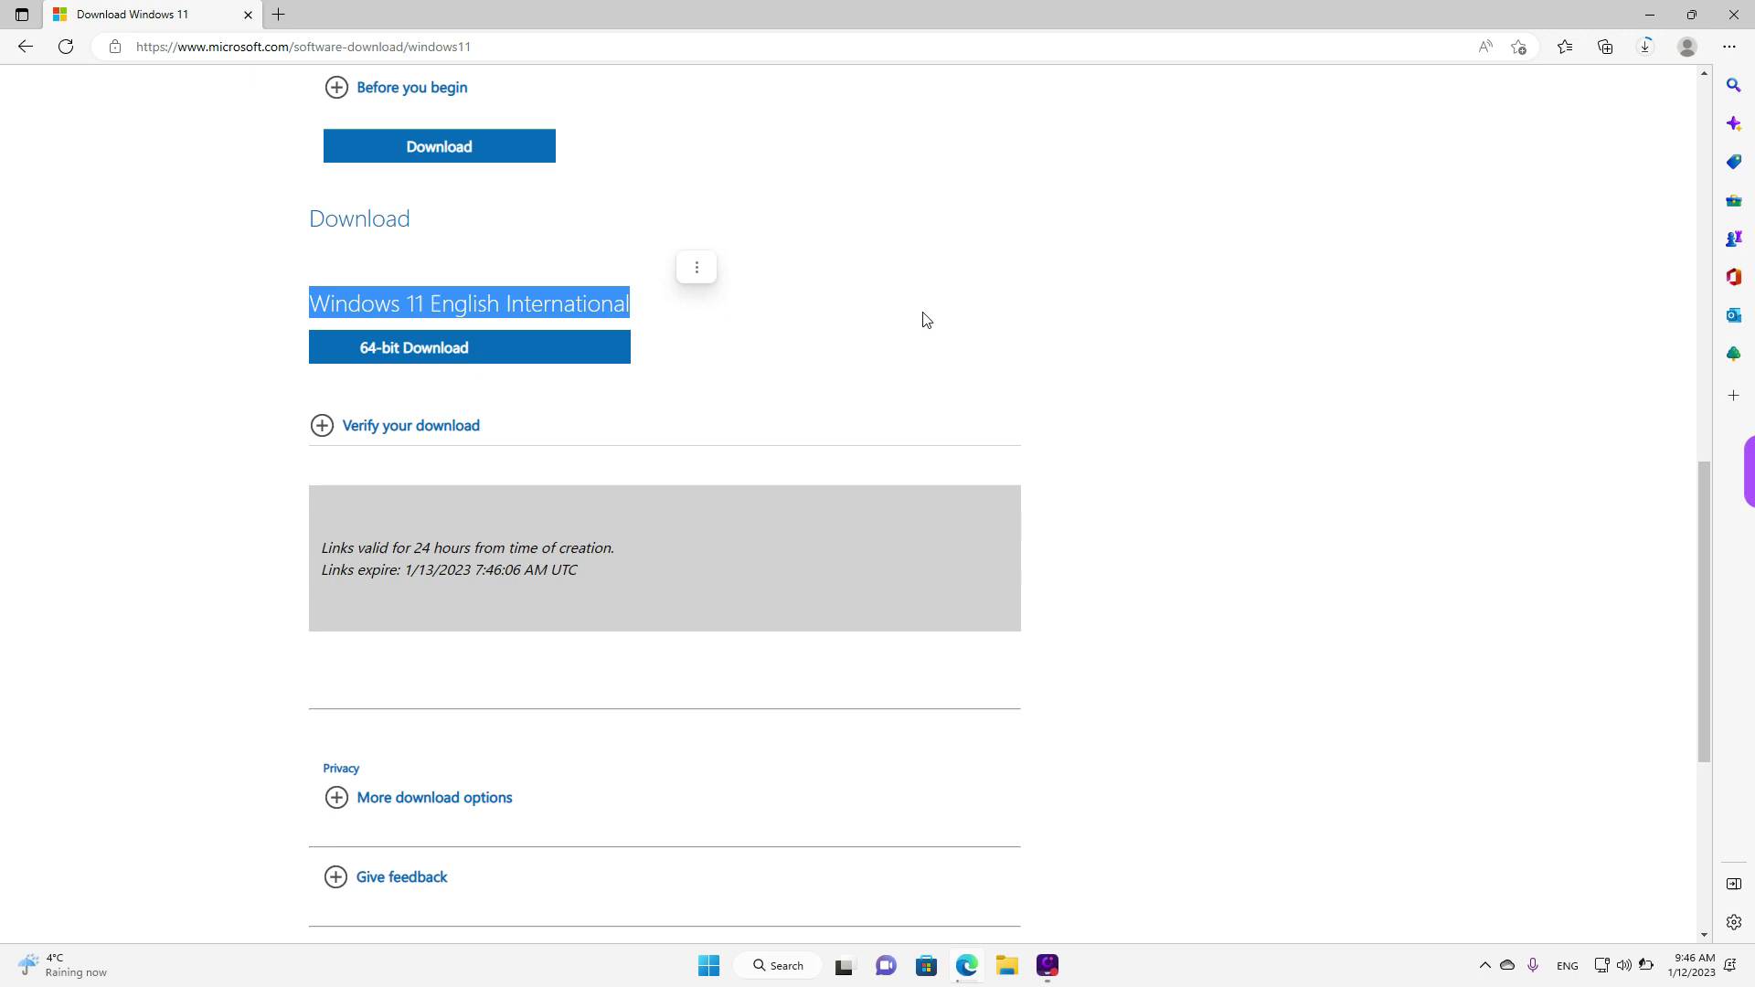
pyautogui.click(959, 319)
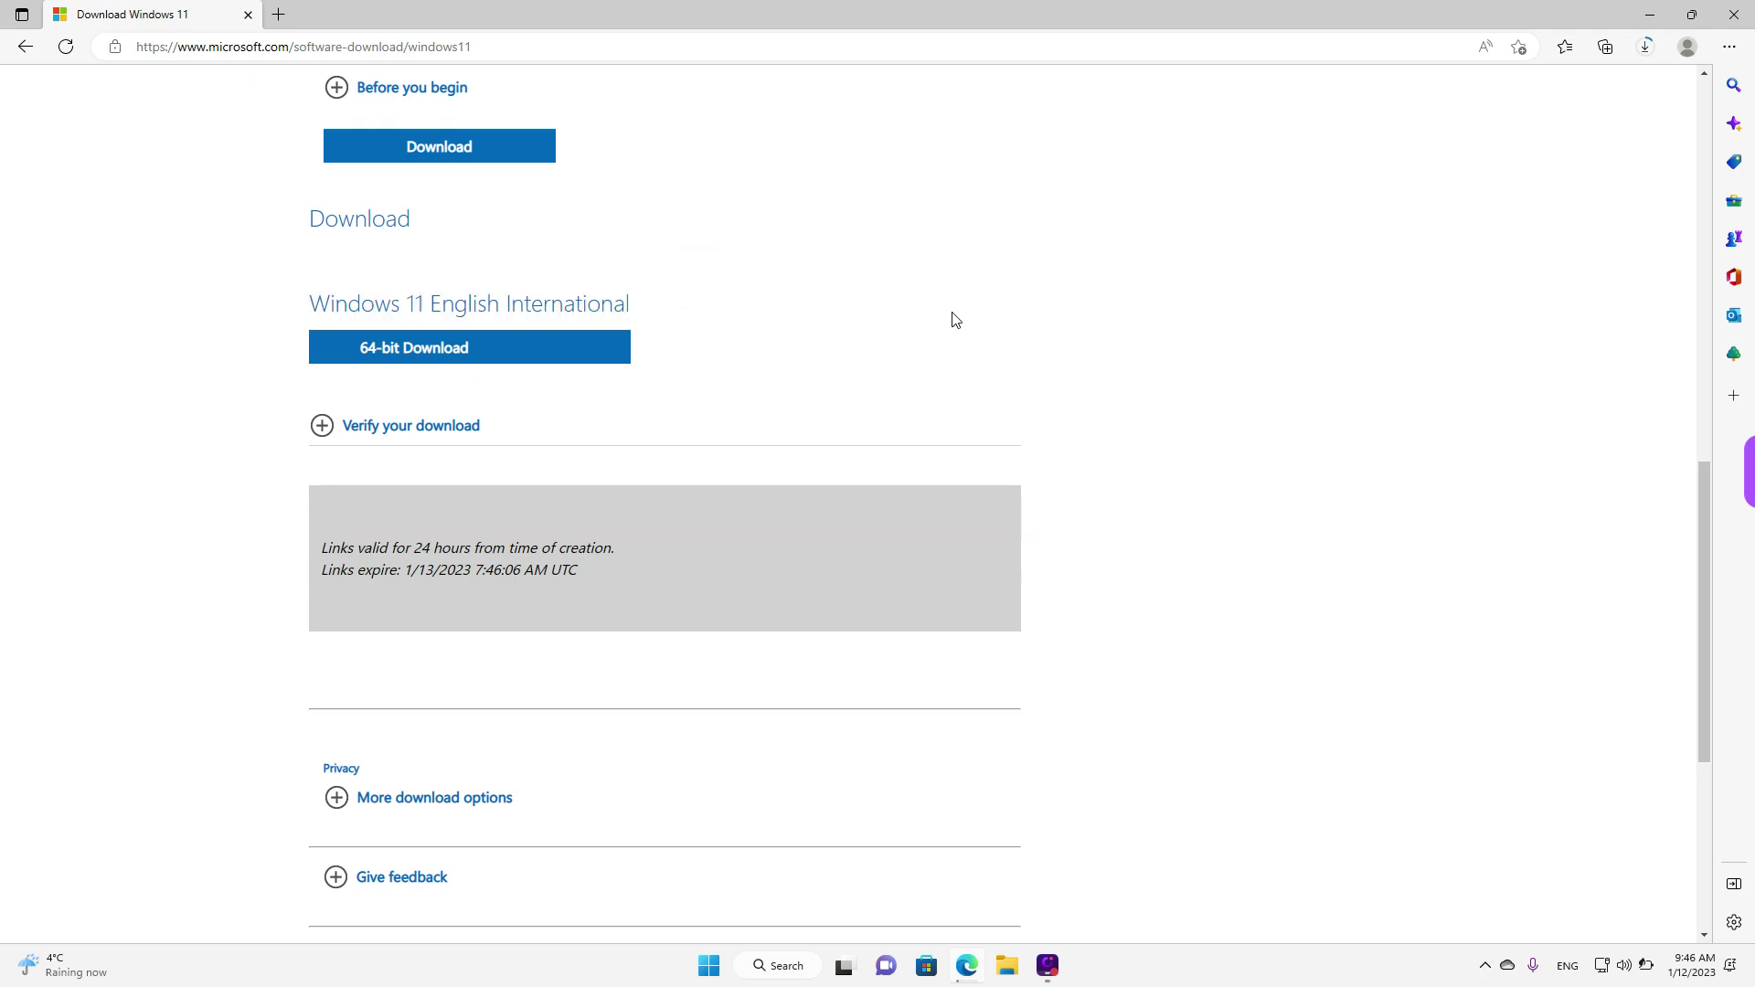
pyautogui.scroll(6, 952, 317)
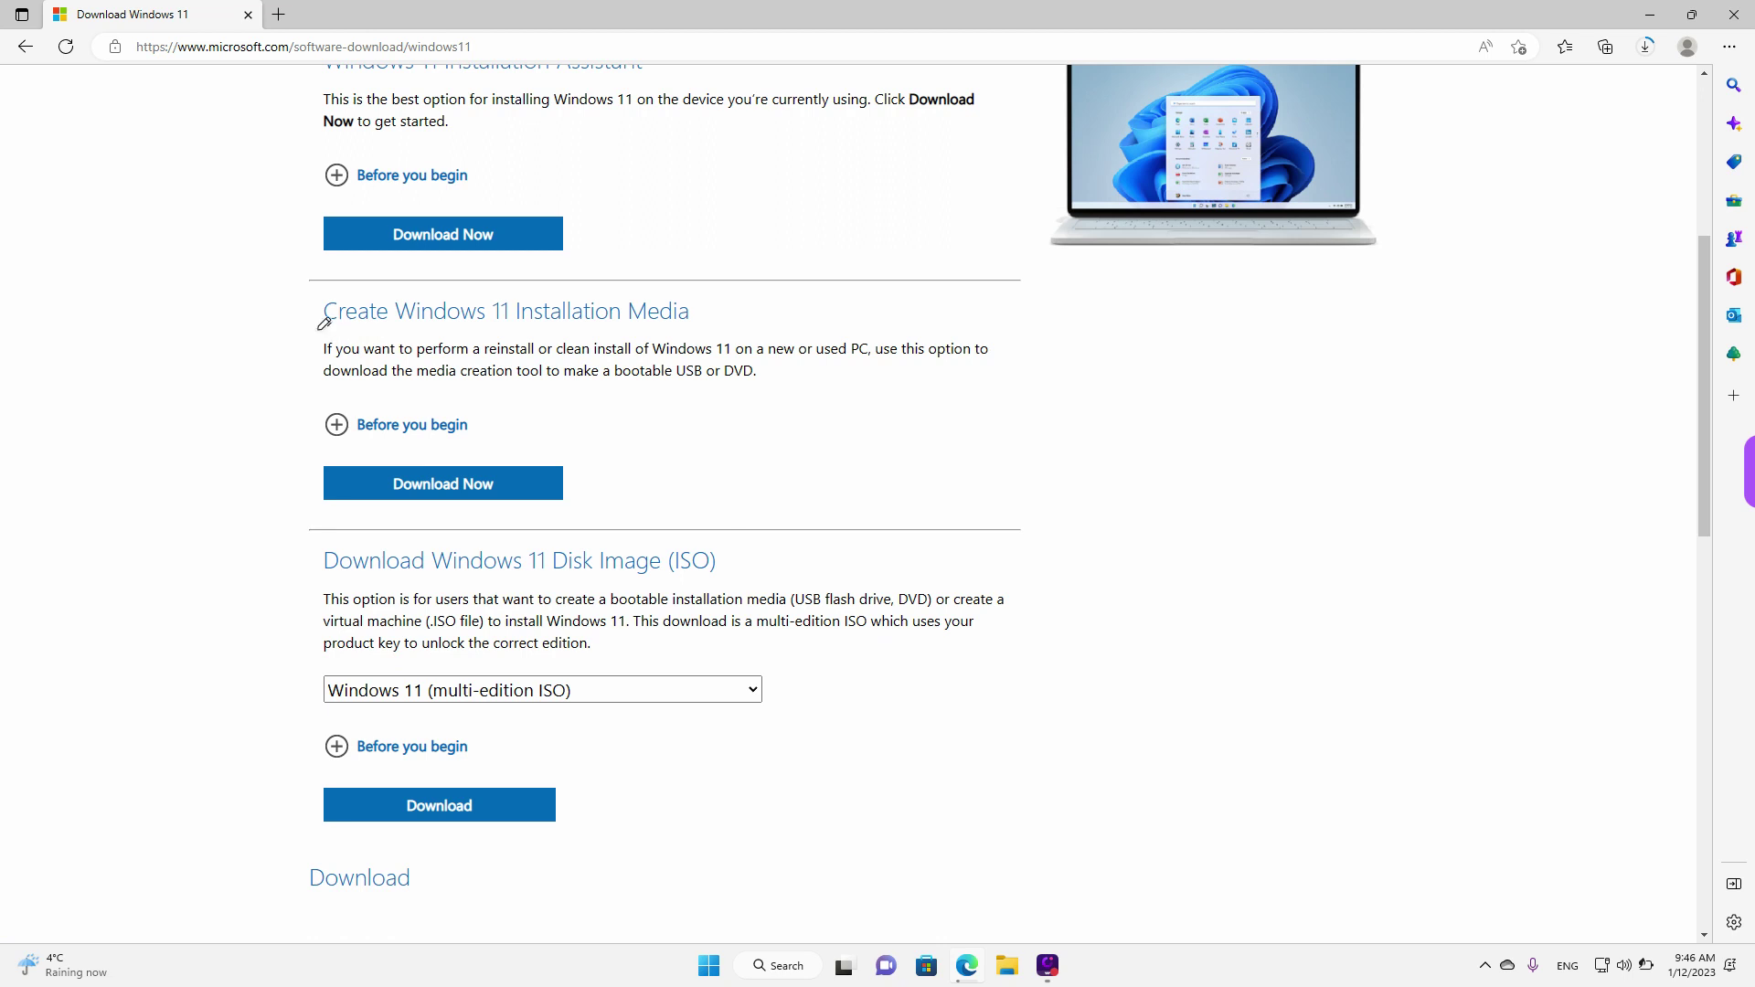
pyautogui.hotkey('ctrl', '2')
pyautogui.moveTo(314, 327); pyautogui.dragTo(562, 335)
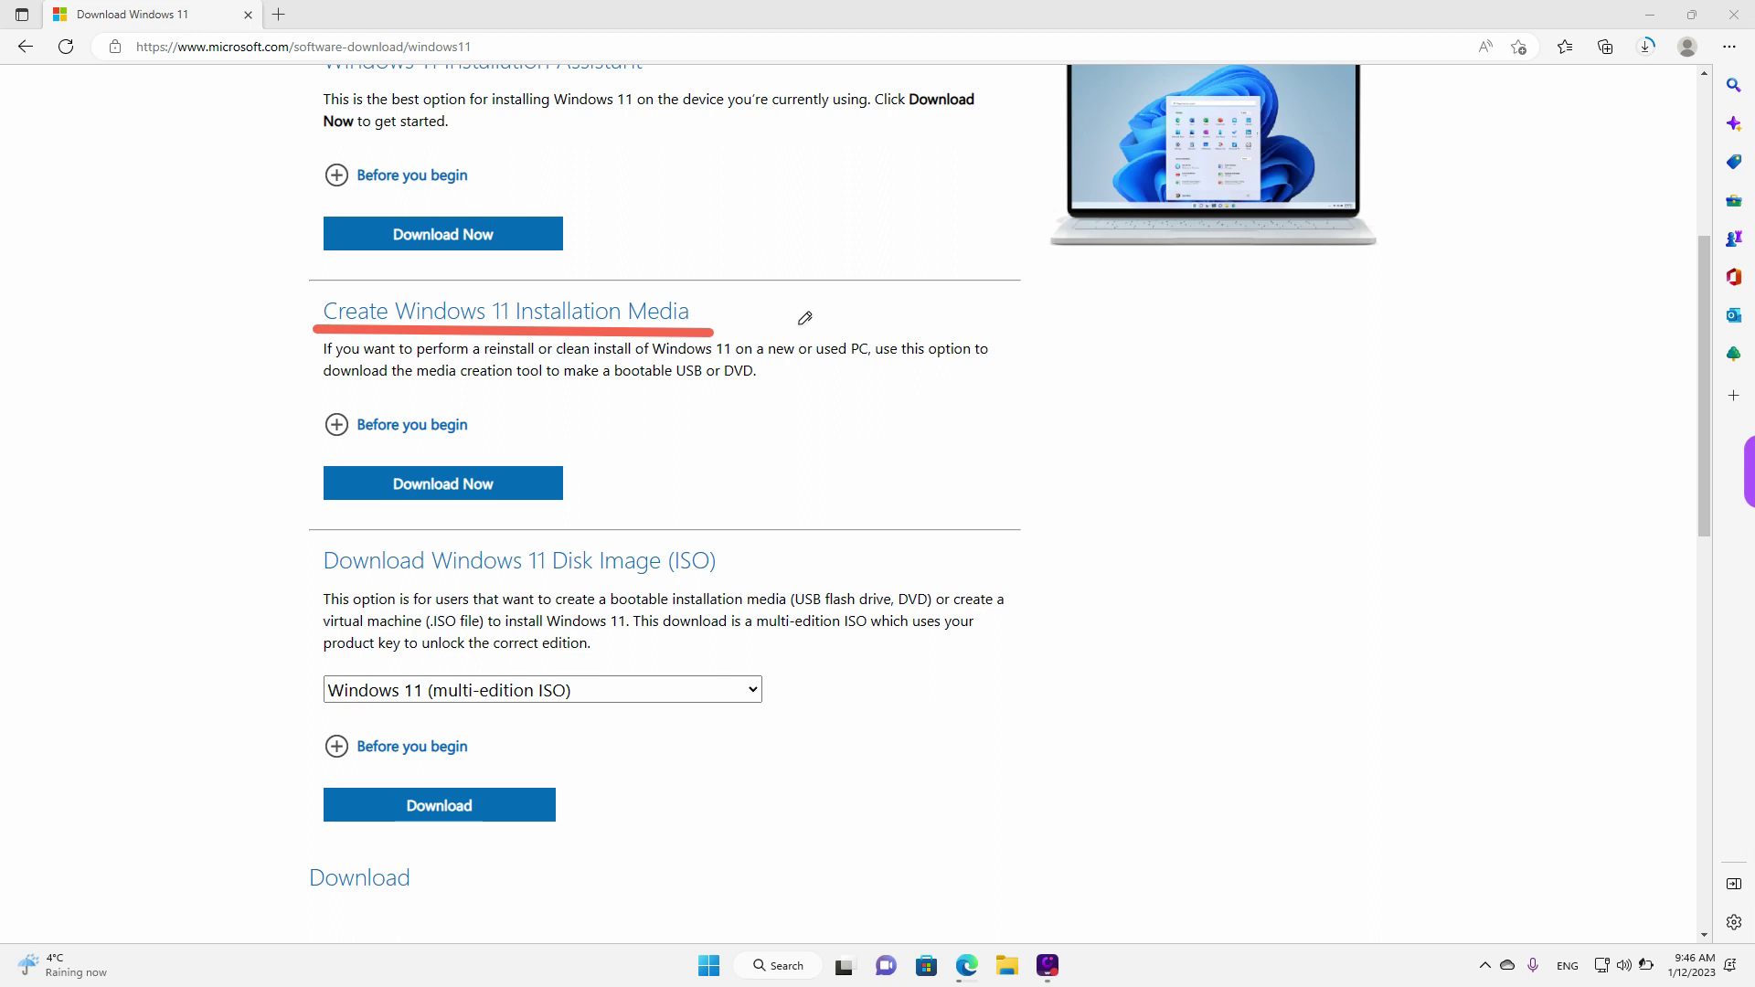
pyautogui.press('Escape')
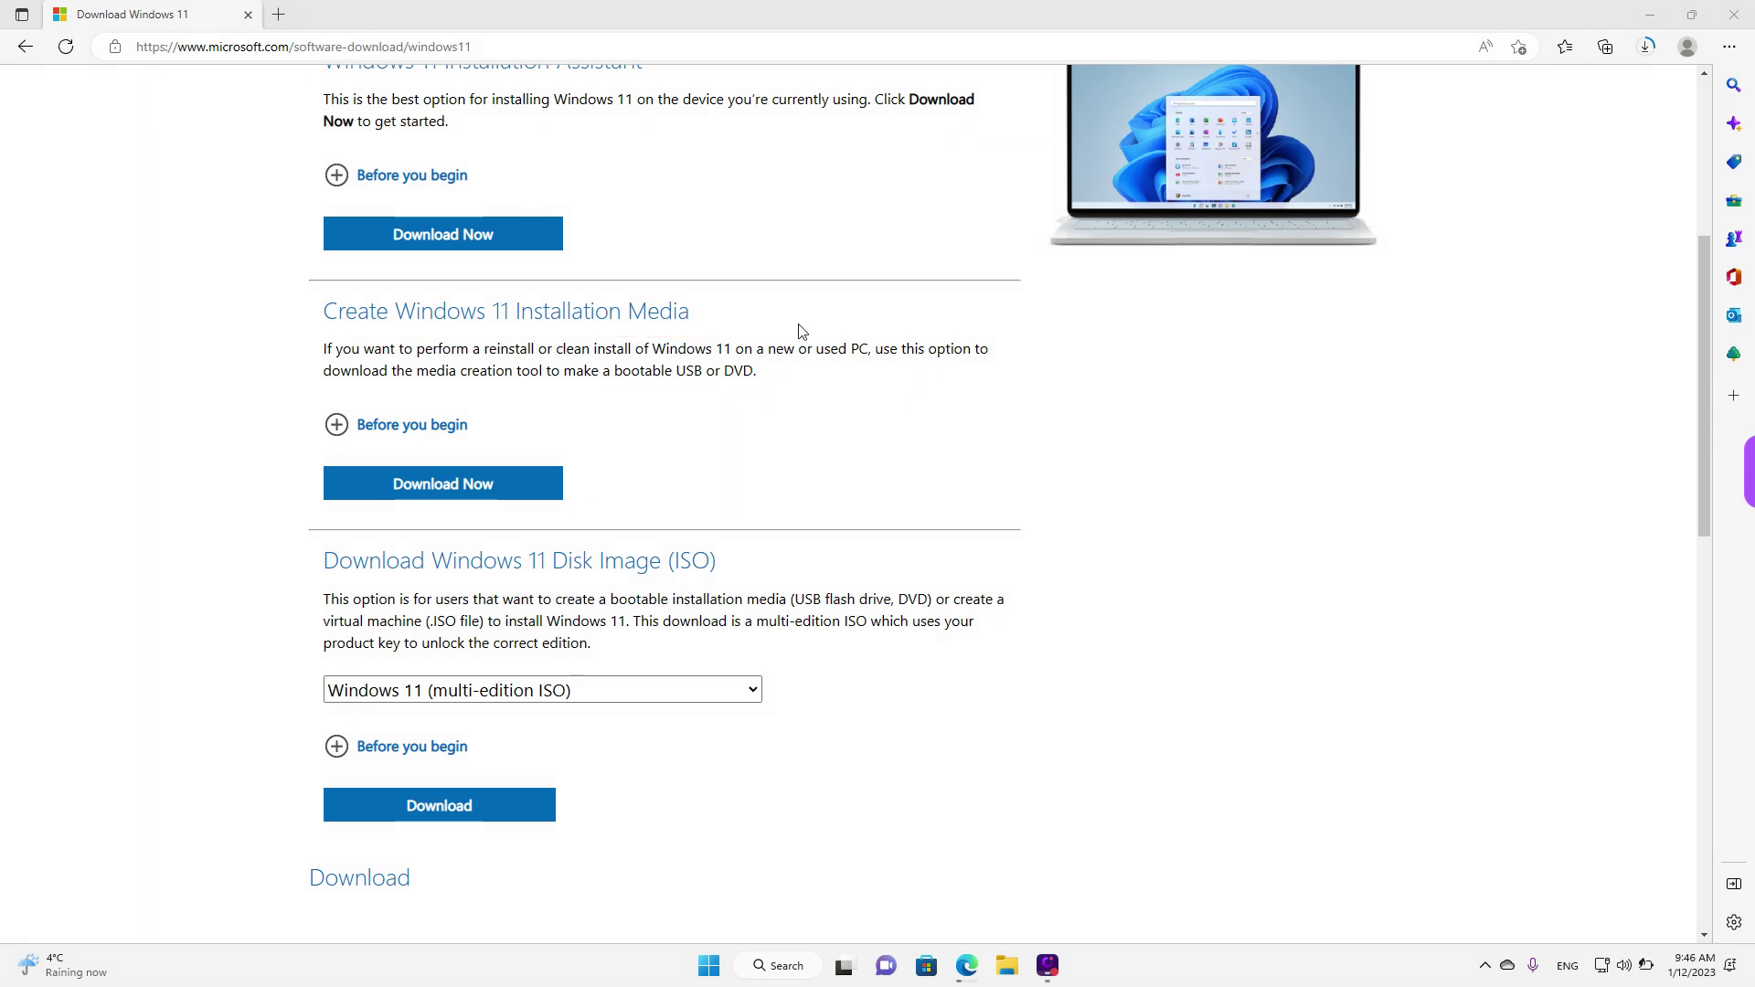